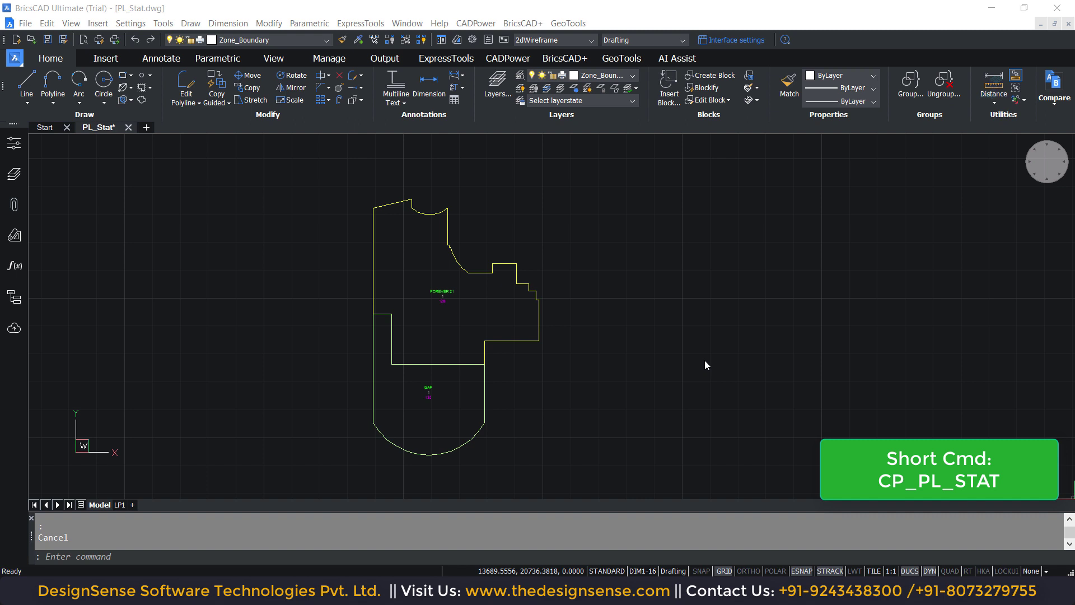
Step: Select the zone polyline outline, then cancel the selection
scroll(705, 362, "up", 2)
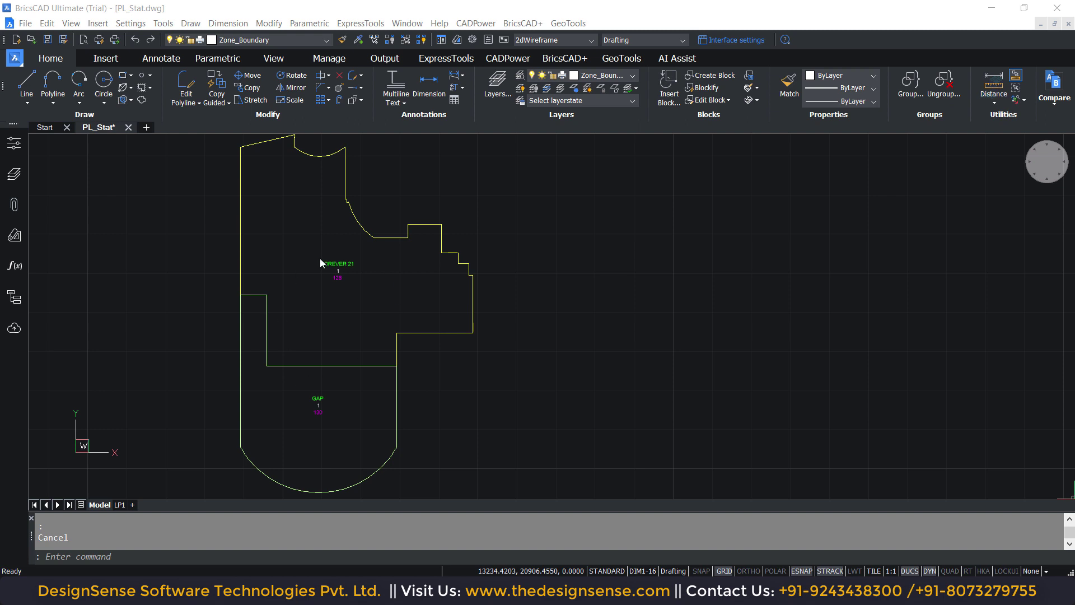
left_click(461, 307)
left_click(404, 380)
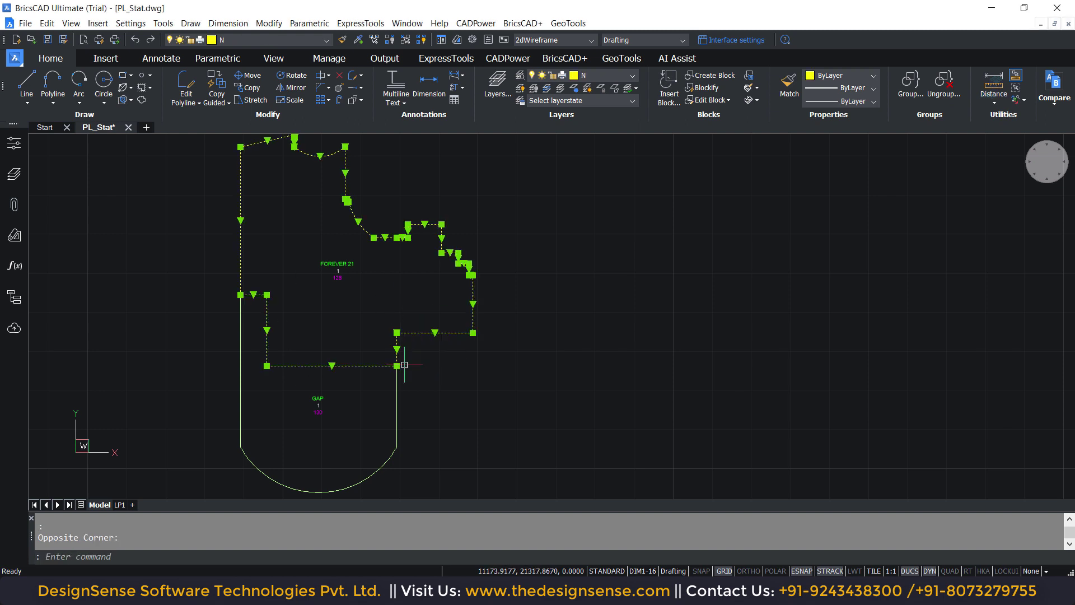
key("Escape")
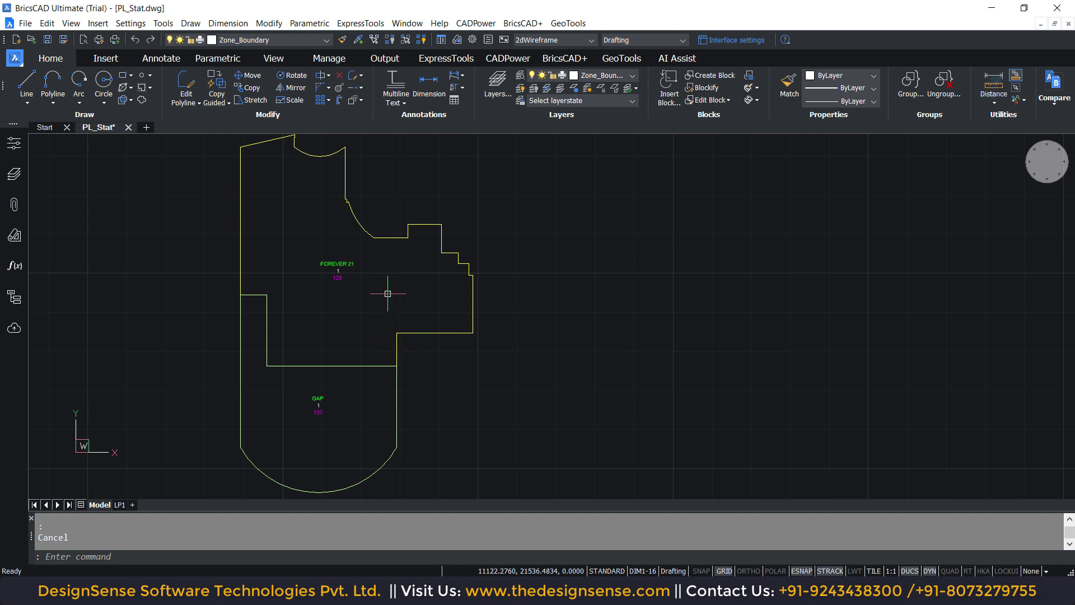
Step: Browse the CADPower menu and ribbon panels for the polyline inquiry statistics tools
left_click(474, 25)
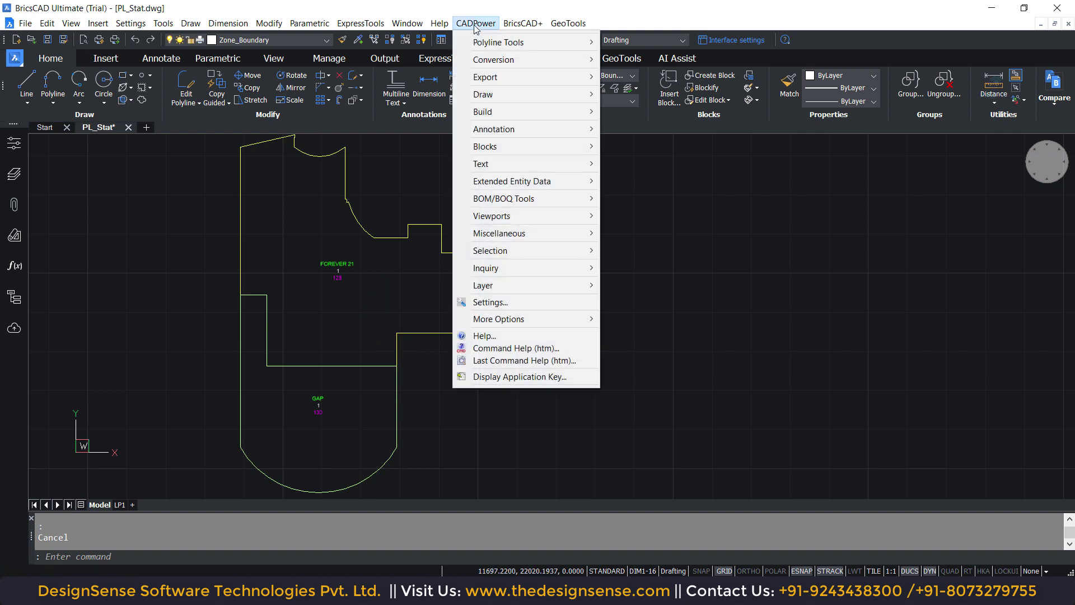
mouse_move(521, 42)
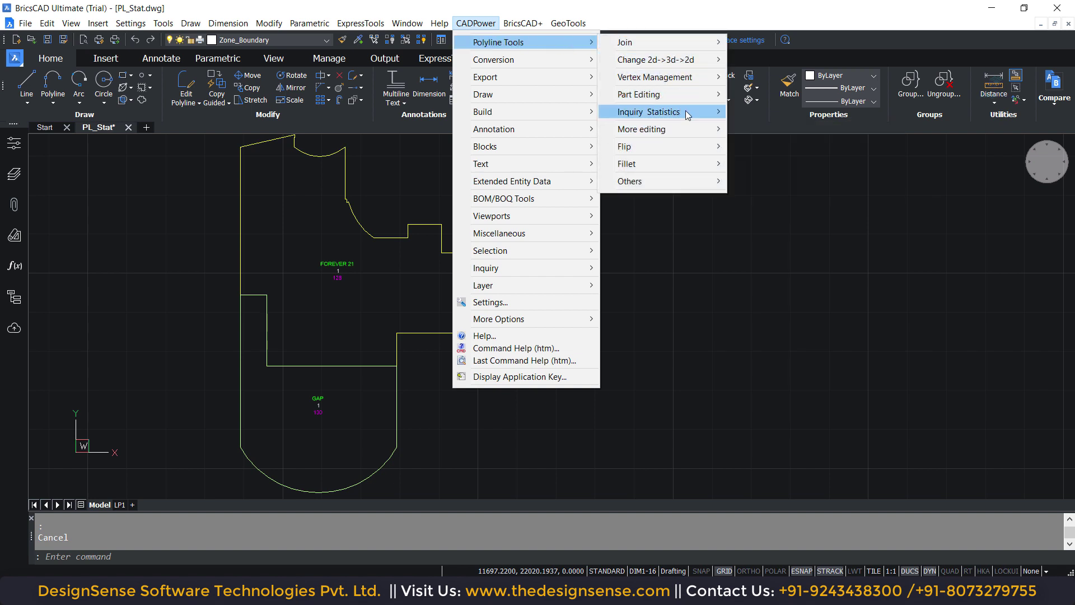
mouse_move(649, 112)
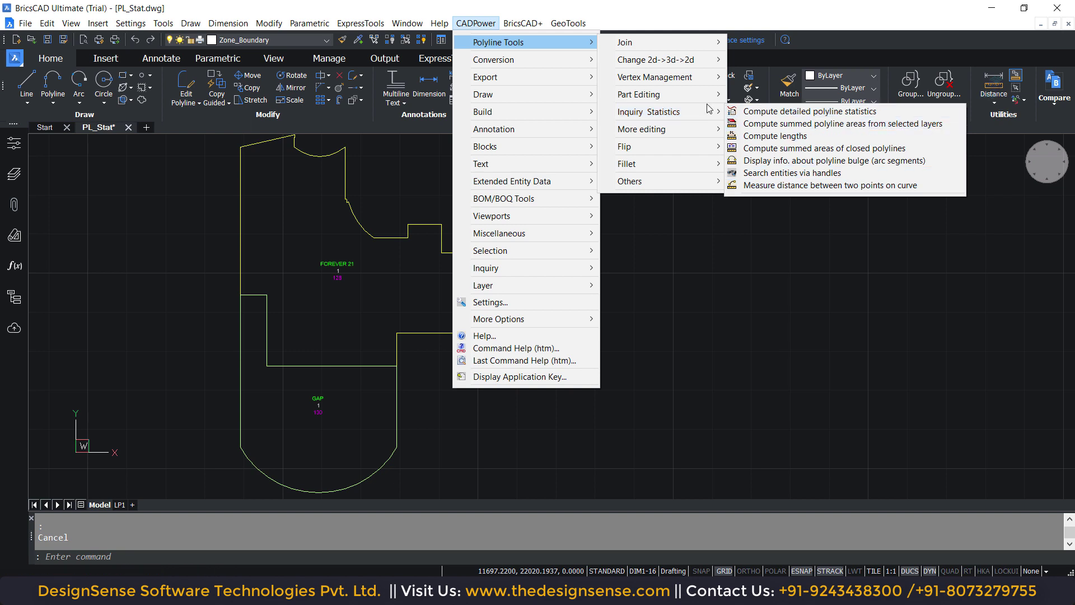
key("Escape")
key("Escape")
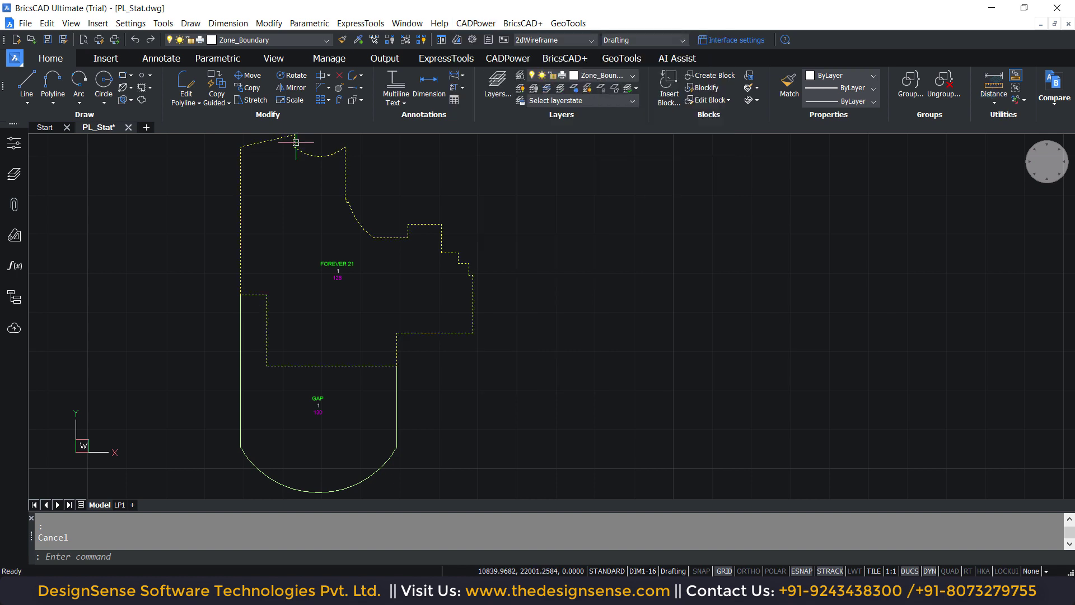
left_click(518, 59)
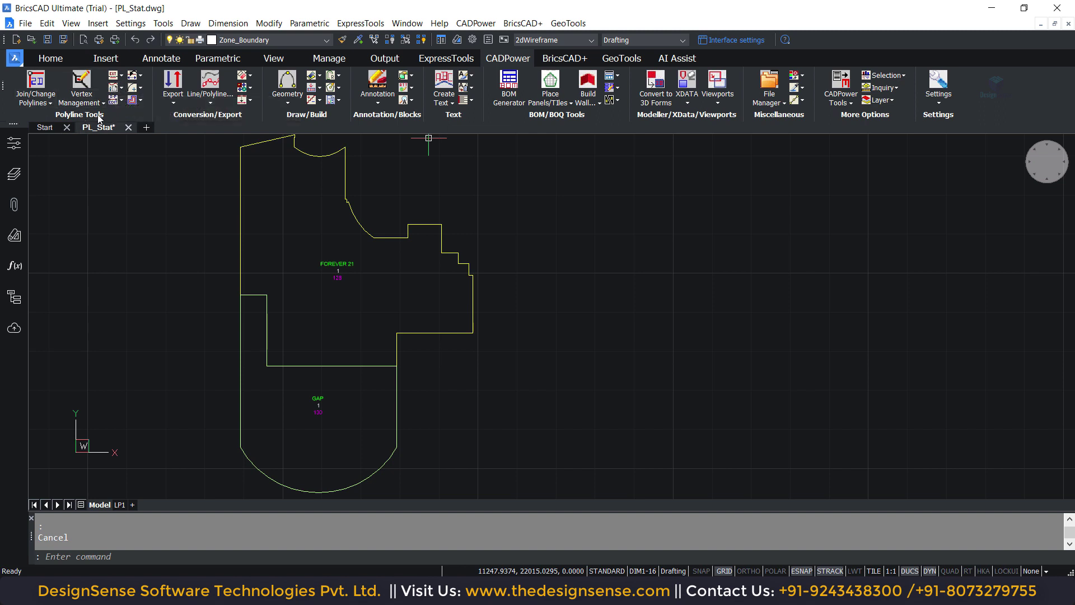
left_click(123, 88)
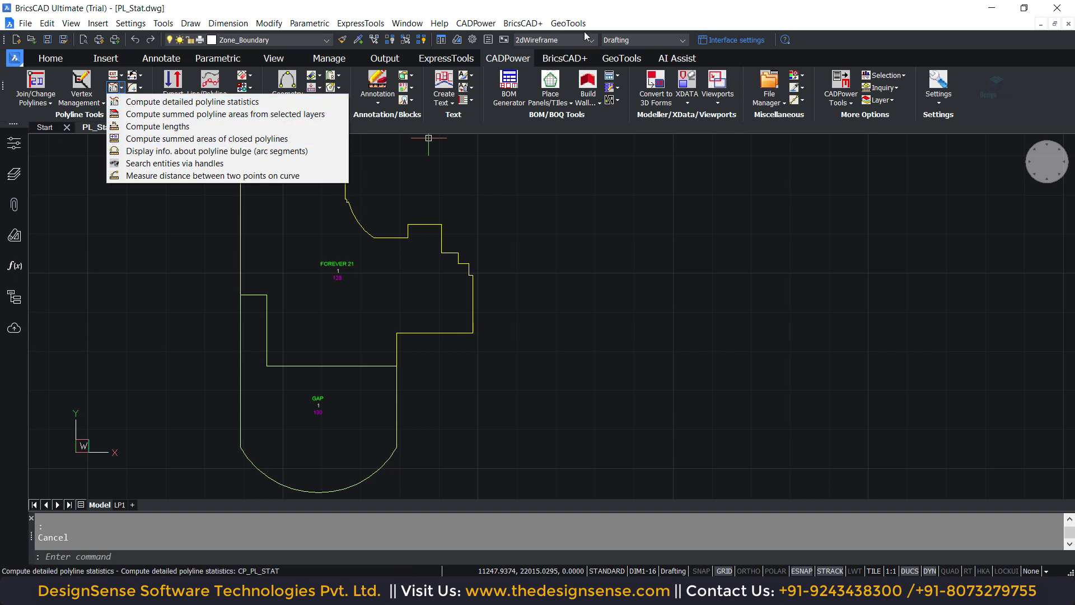
left_click(516, 198)
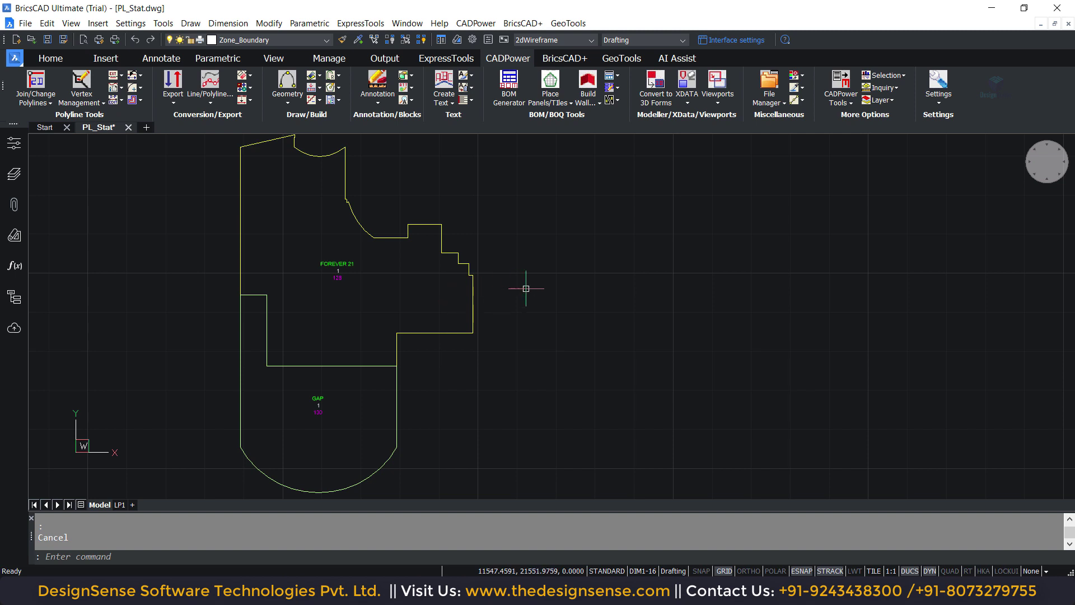
Step: Run CP_PL_STAT to bring up the Display polyline statistics dialog
type("CP_P")
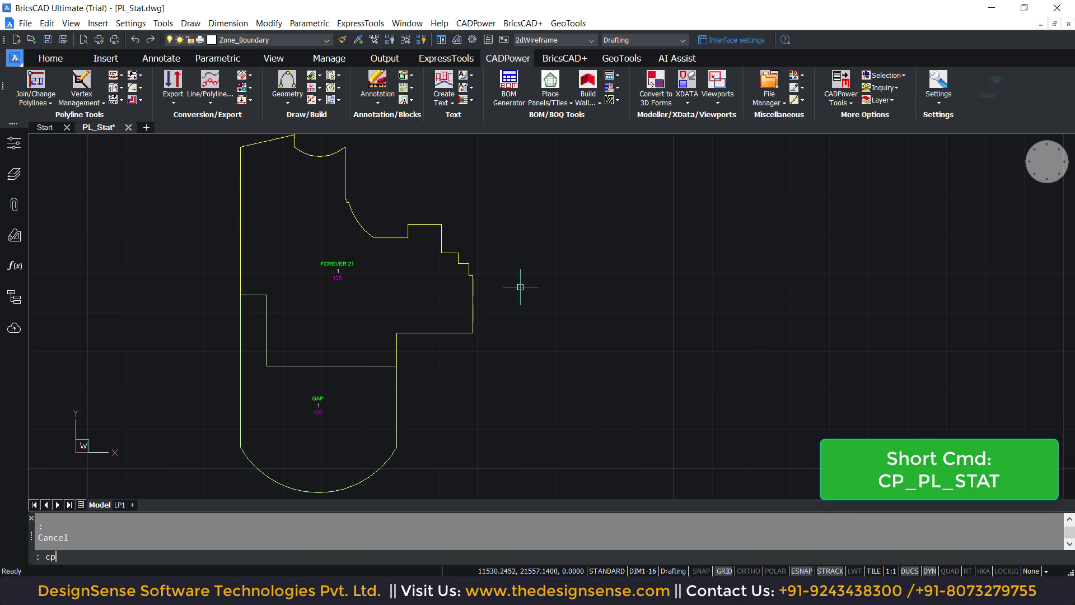
type("L_STAT")
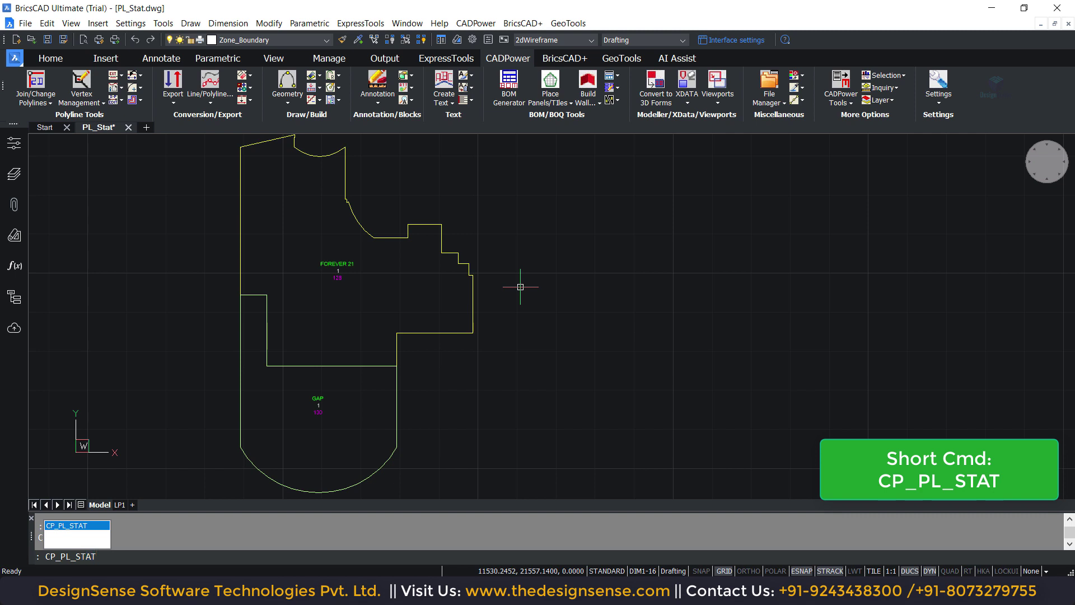
key("Return")
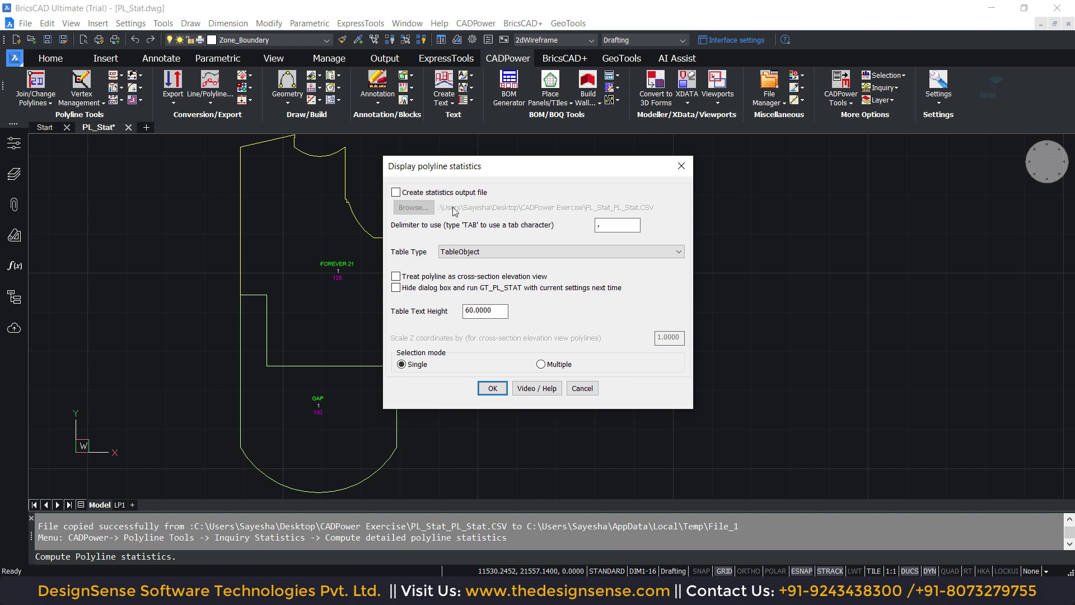
Step: Enable the statistics output file, keep TableObject tables, choose Multiple selection, and confirm
left_click(396, 193)
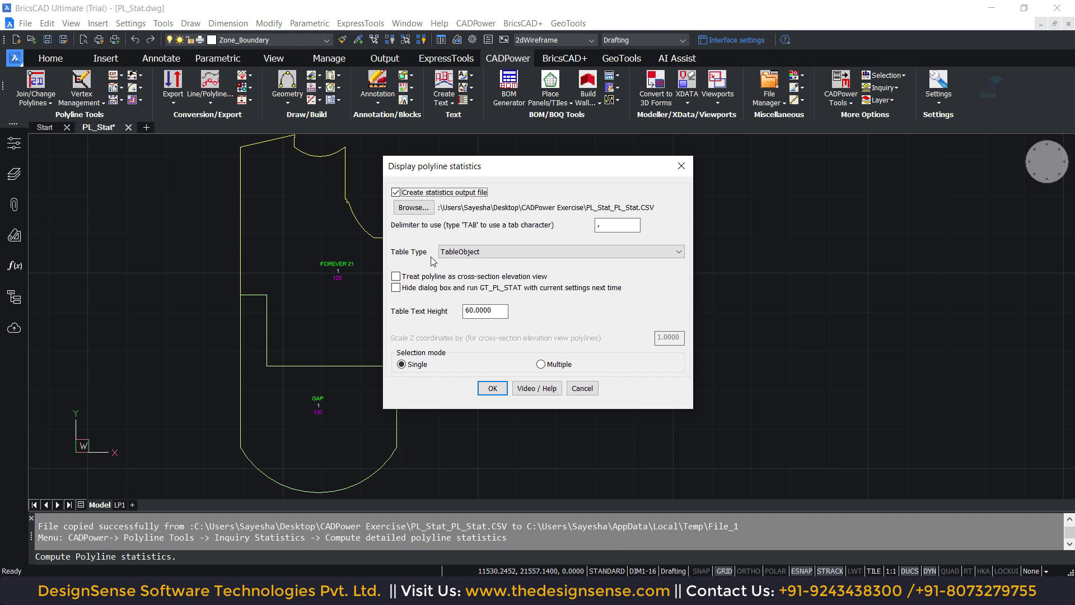
left_click(515, 255)
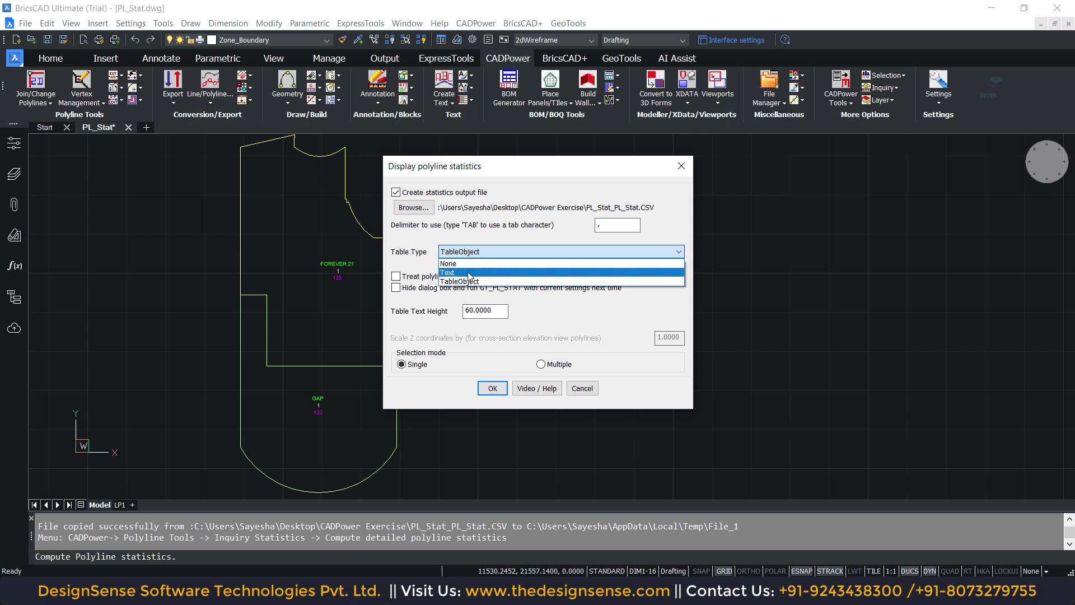
left_click(461, 282)
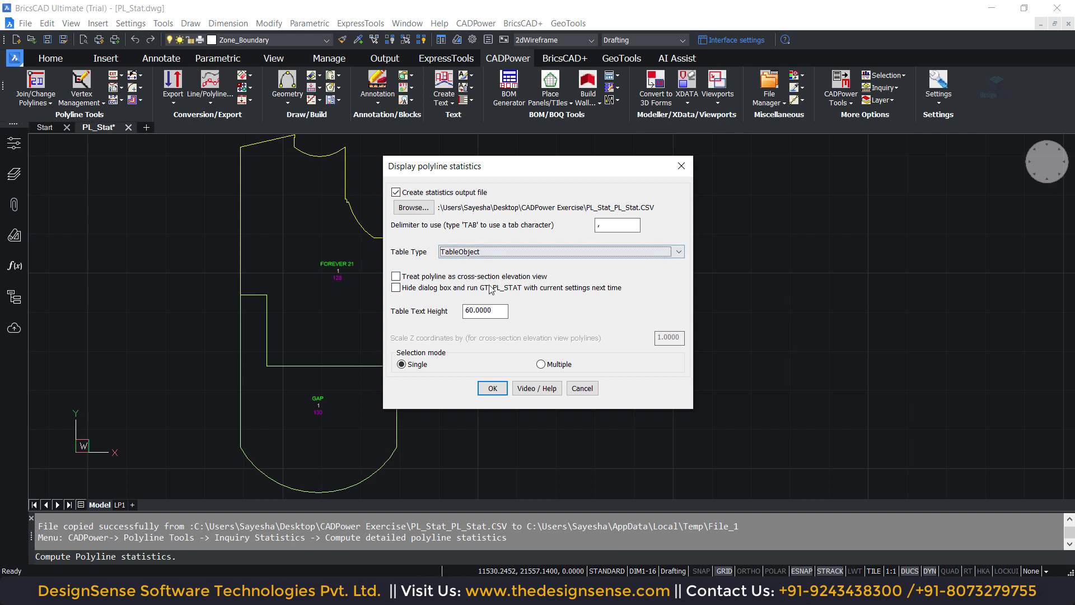
left_click(460, 253)
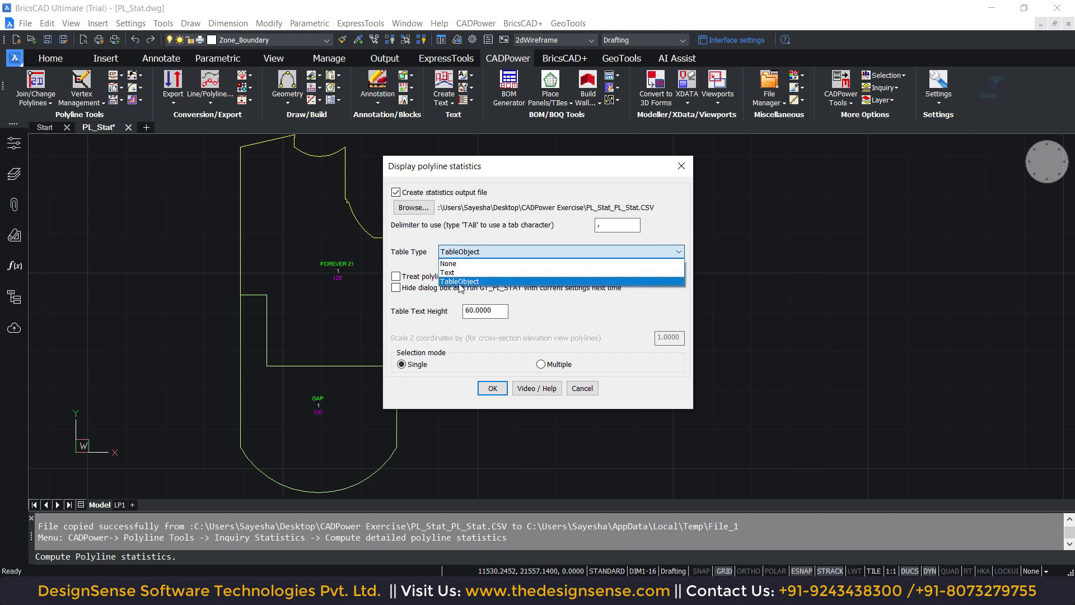
left_click(571, 335)
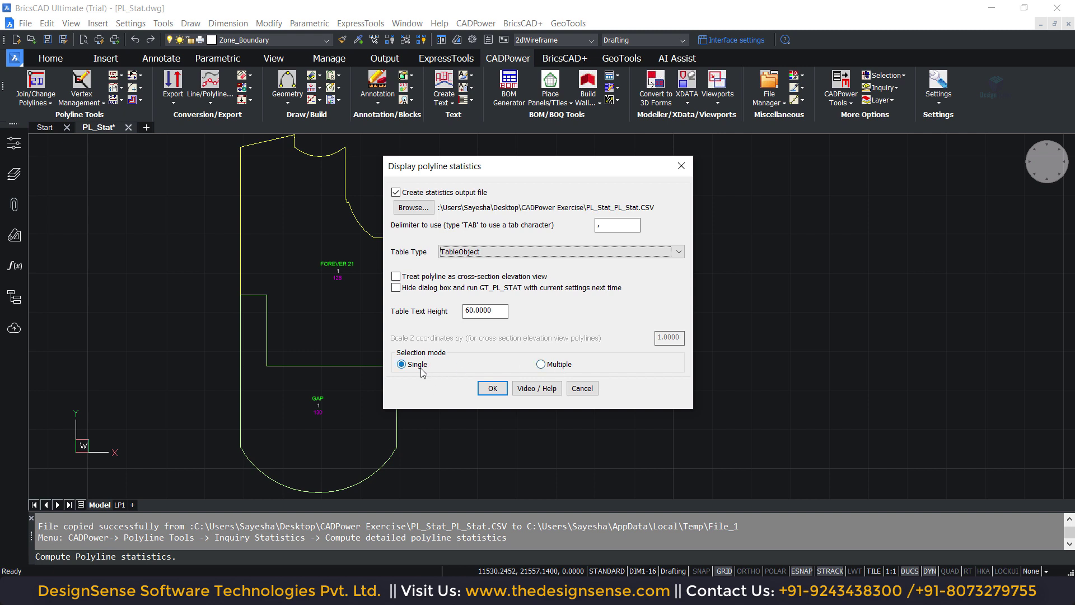
left_click(546, 366)
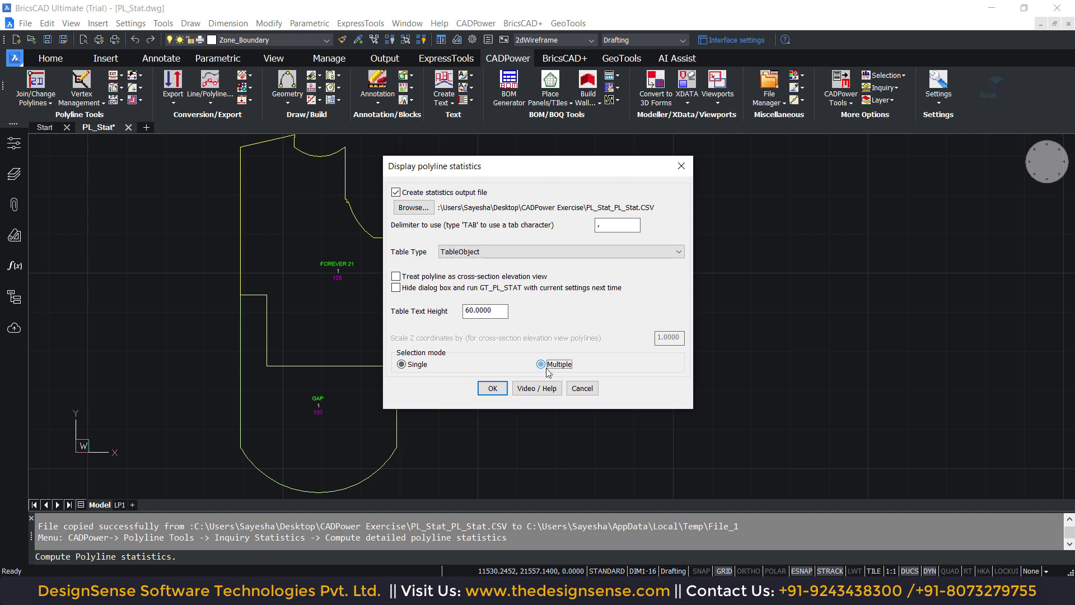
left_click(491, 391)
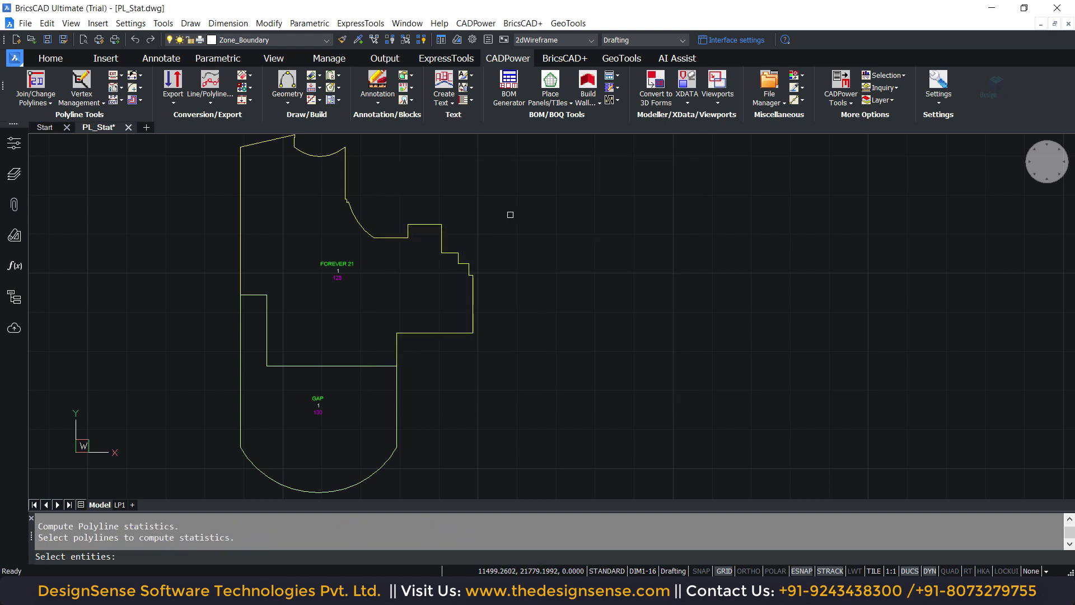
Step: Window-select both zone polylines to compute statistics: closed, 2D, 8 vertices, 1899.66 length
scroll(585, 264, "down", 3)
scroll(498, 264, "up", 2)
left_click(603, 154)
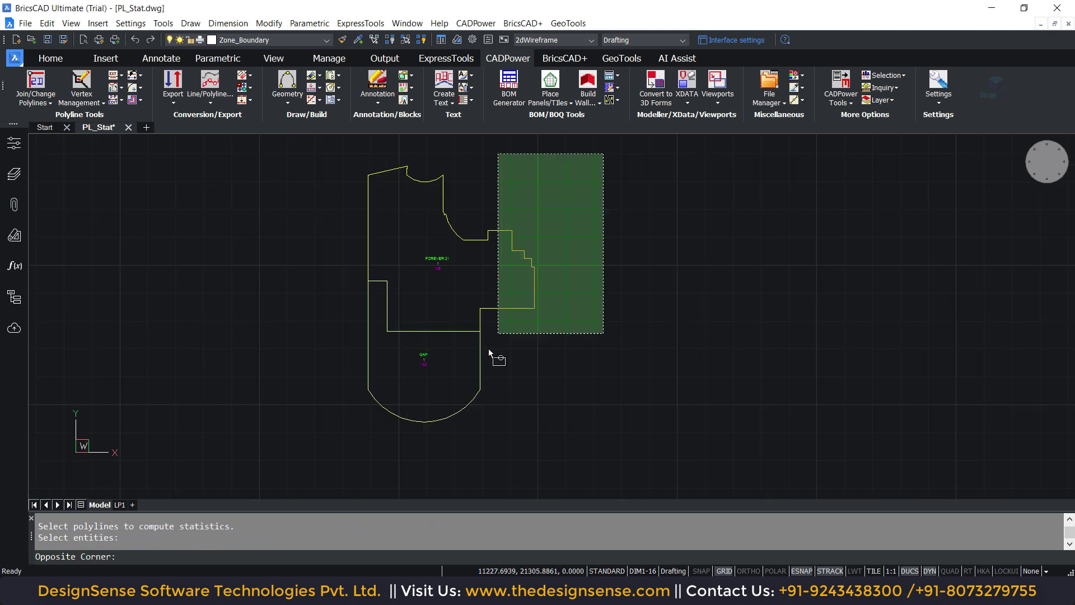
left_click(466, 453)
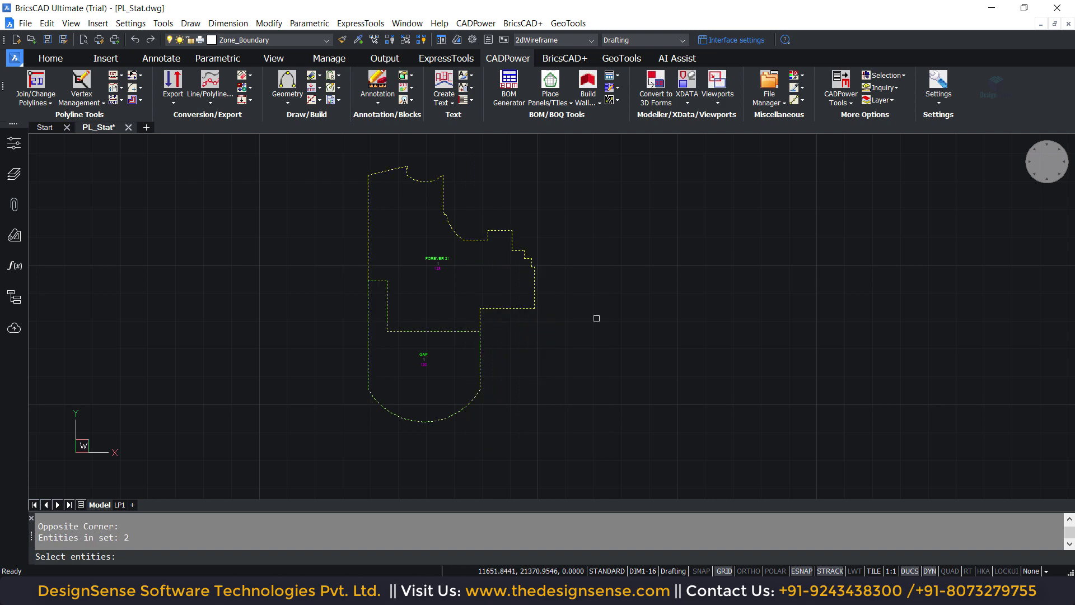
key("Return")
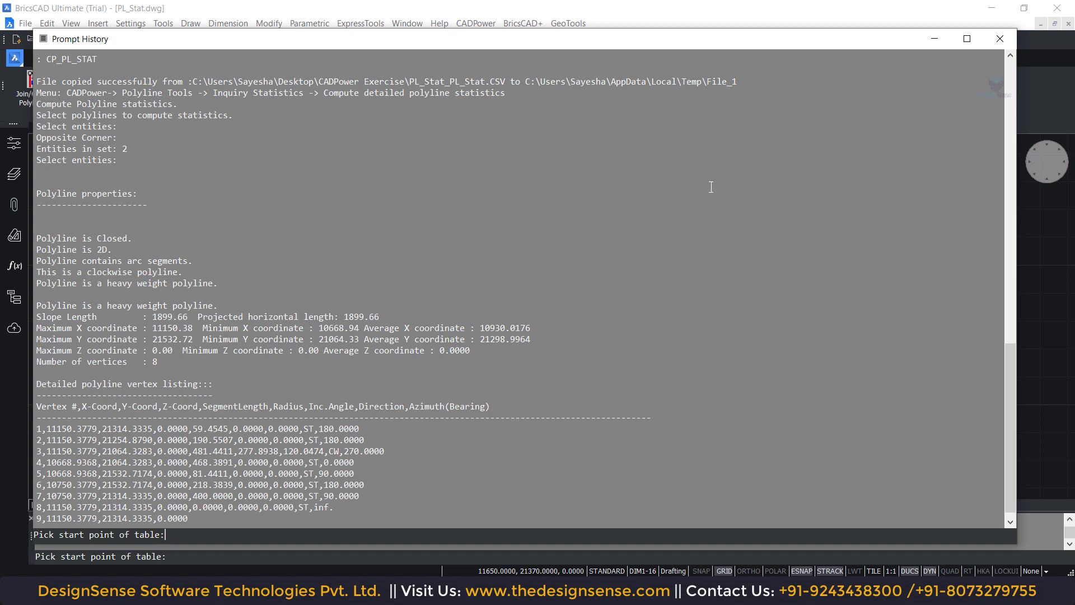
Step: Place the statistics tables right of the outline at scale 20, with properties text below
left_click(1003, 45)
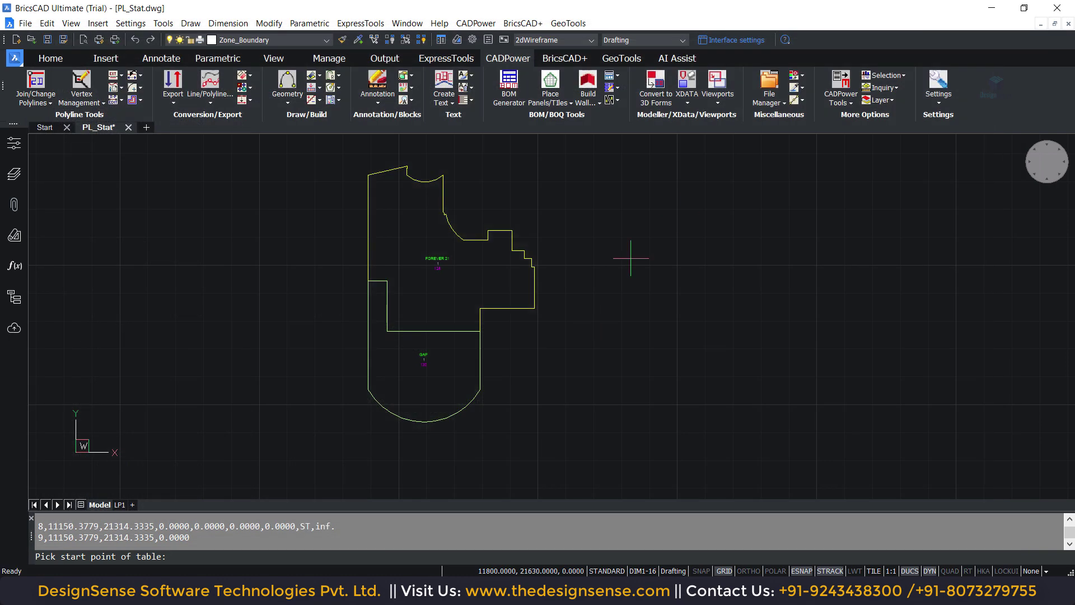
left_click(631, 219)
type("20")
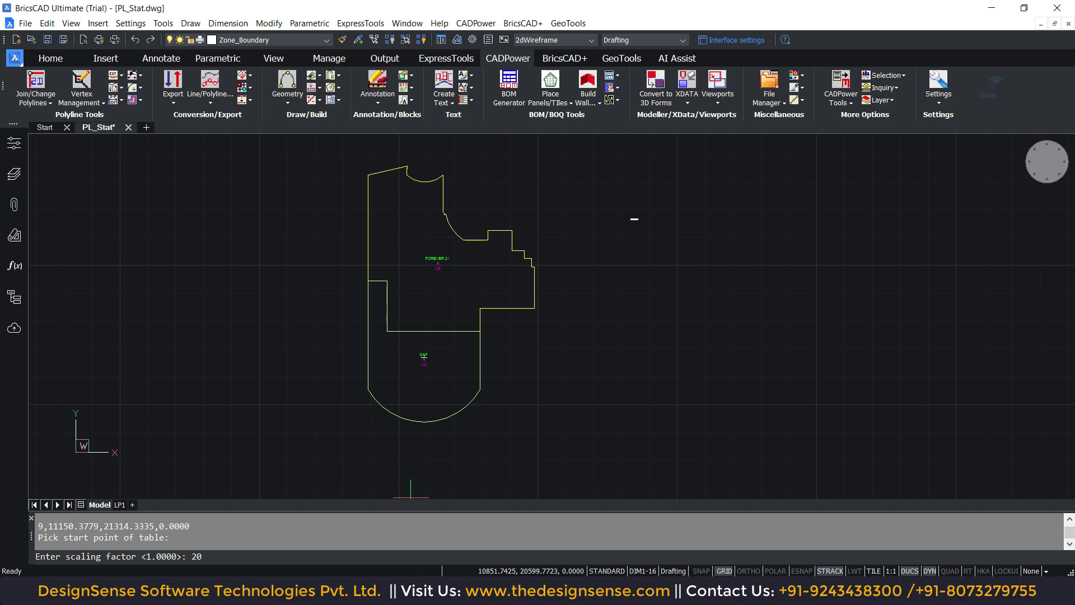
key("Return")
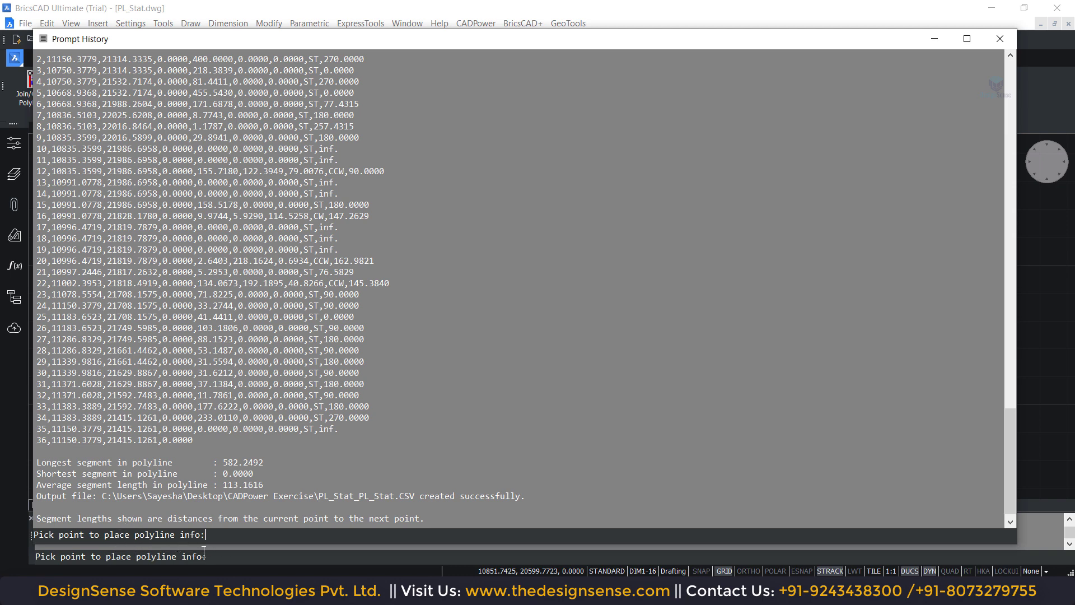
left_click(999, 38)
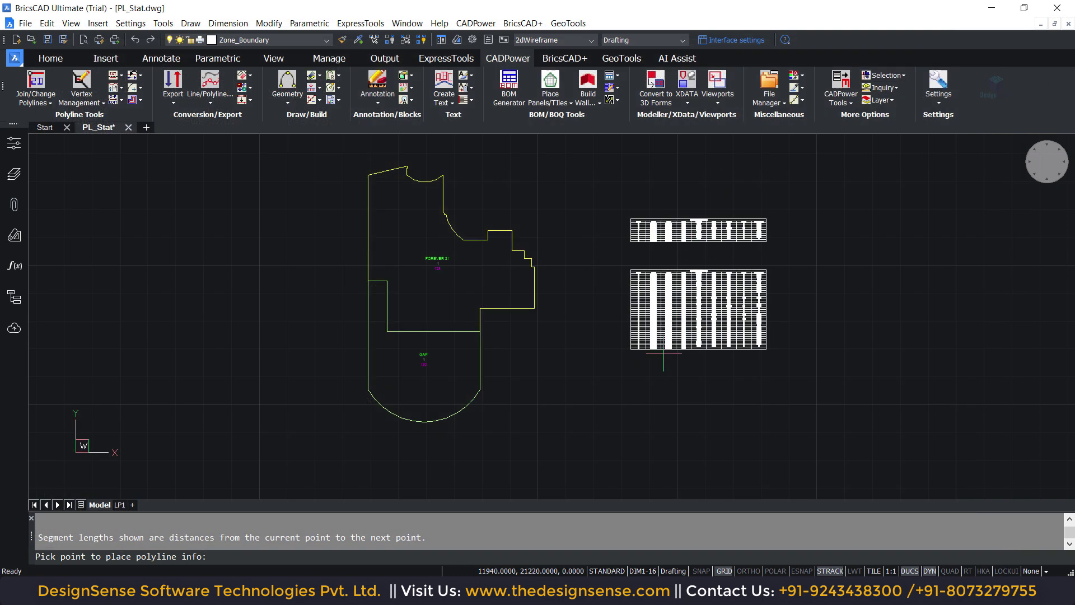
left_click(643, 379)
Step: Pan and zoom to bring the two Polyline Statistics Tables into view
scroll(642, 378, "up", 3)
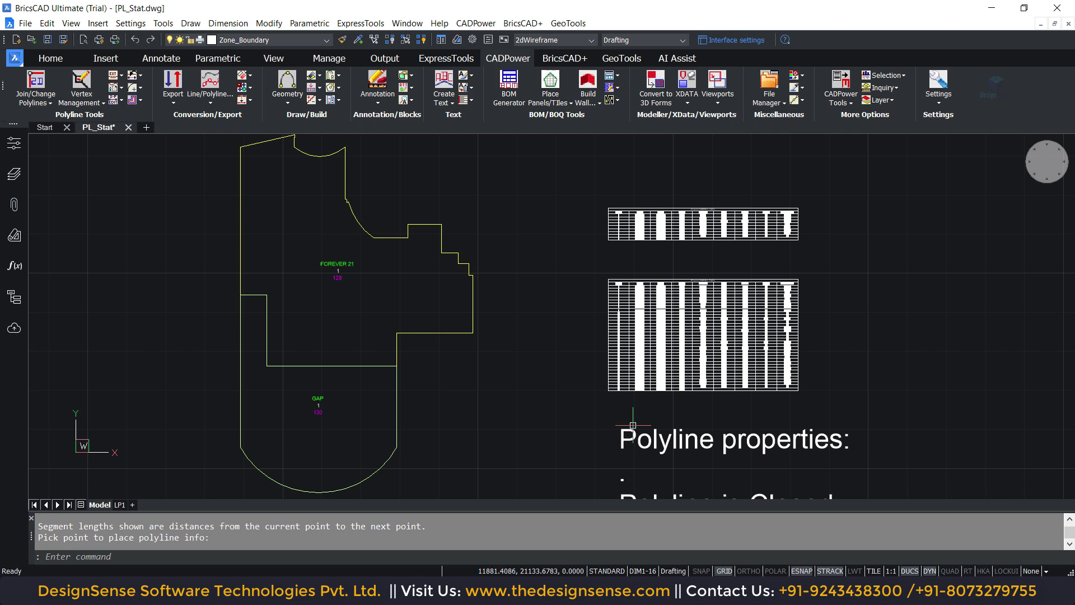
scroll(706, 351, "down", 5)
scroll(705, 350, "up", 1)
scroll(707, 356, "up", 2)
scroll(711, 362, "down", 1)
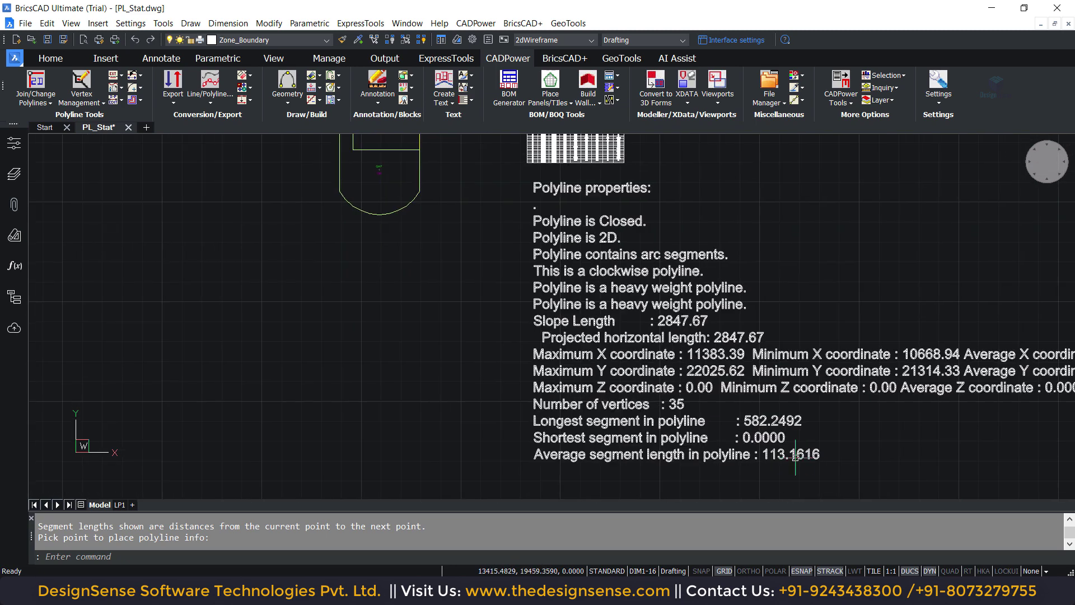
scroll(715, 367, "down", 3)
scroll(644, 241, "up", 5)
scroll(250, 298, "down", 4)
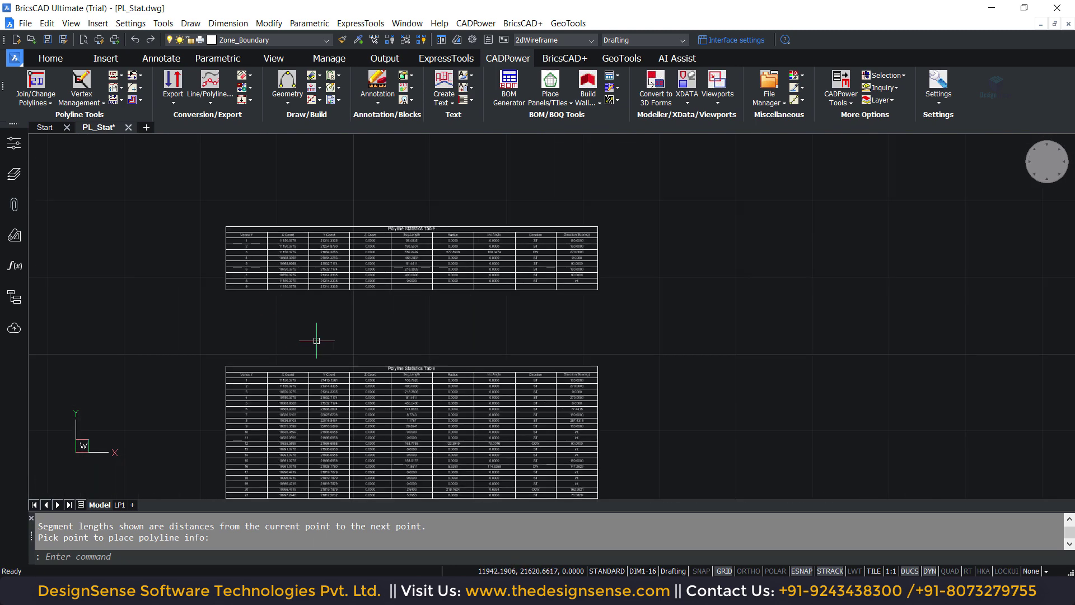
scroll(317, 341, "up", 1)
middle_click_drag(317, 341, 391, 253)
scroll(424, 272, "up", 2)
middle_click_drag(447, 182, 296, 359)
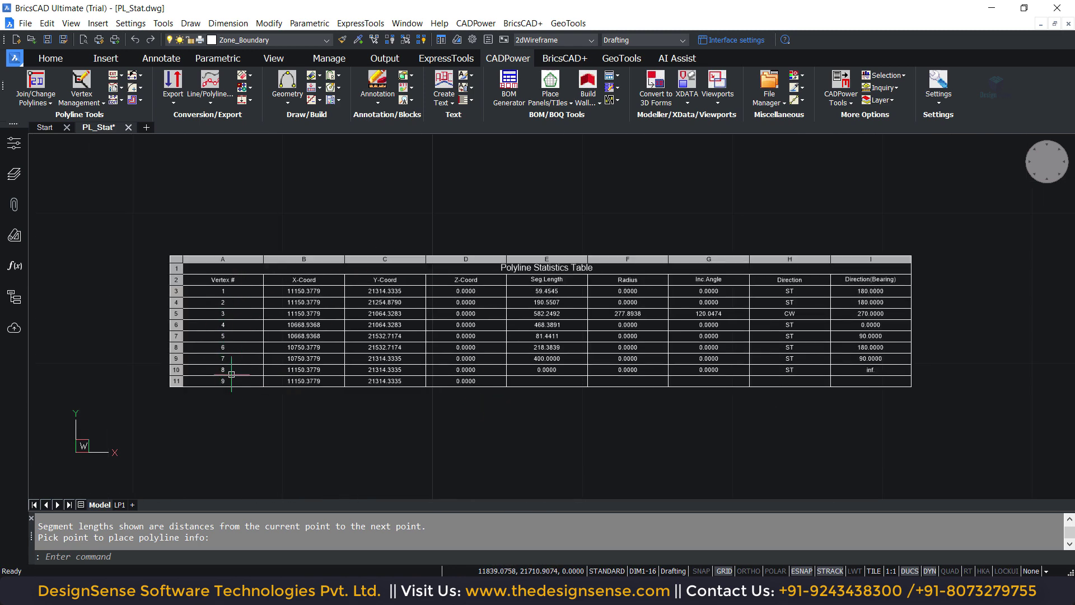
Step: Select the longer statistics table and begin a selection window around the outline
left_click(237, 452)
scroll(303, 291, "down", 3)
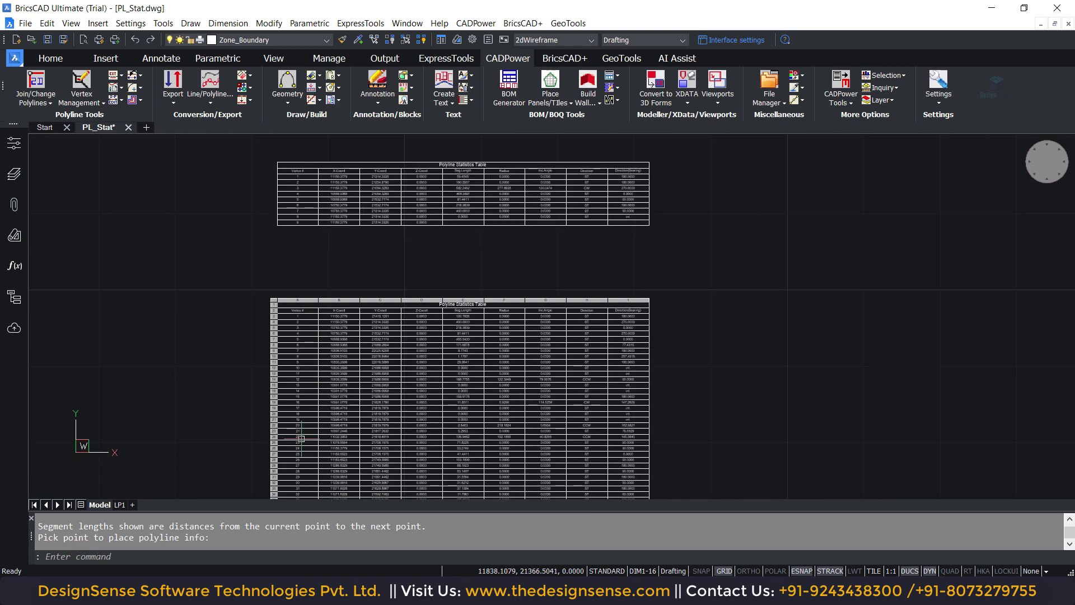
scroll(302, 438, "up", 3)
scroll(324, 356, "up", 2)
scroll(529, 406, "up", 2)
scroll(529, 406, "down", 3)
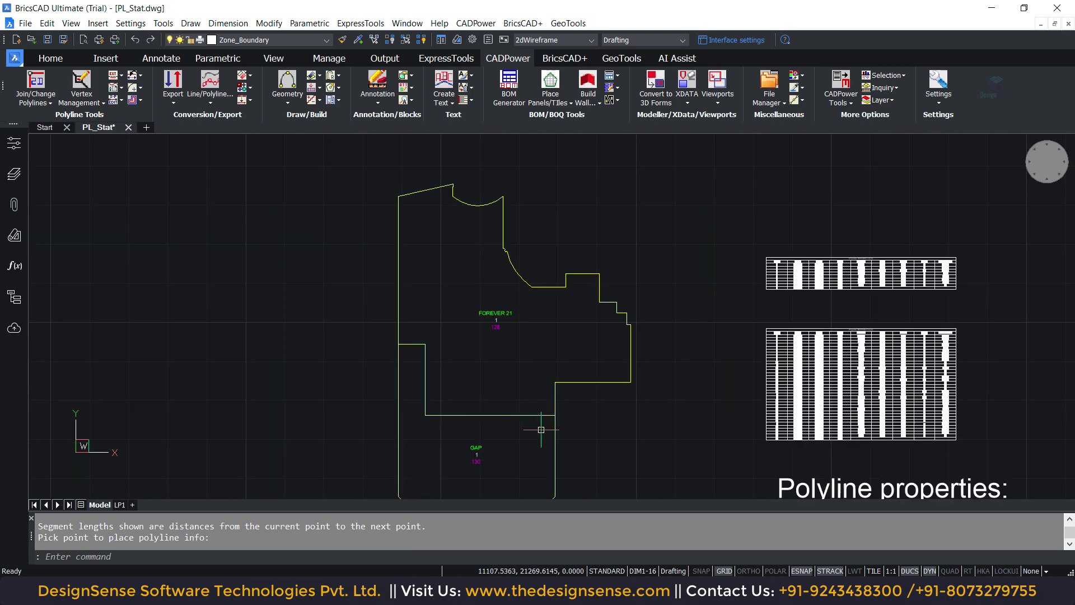
scroll(510, 397, "down", 1)
scroll(537, 405, "up", 1)
left_click(541, 402)
left_click(464, 438)
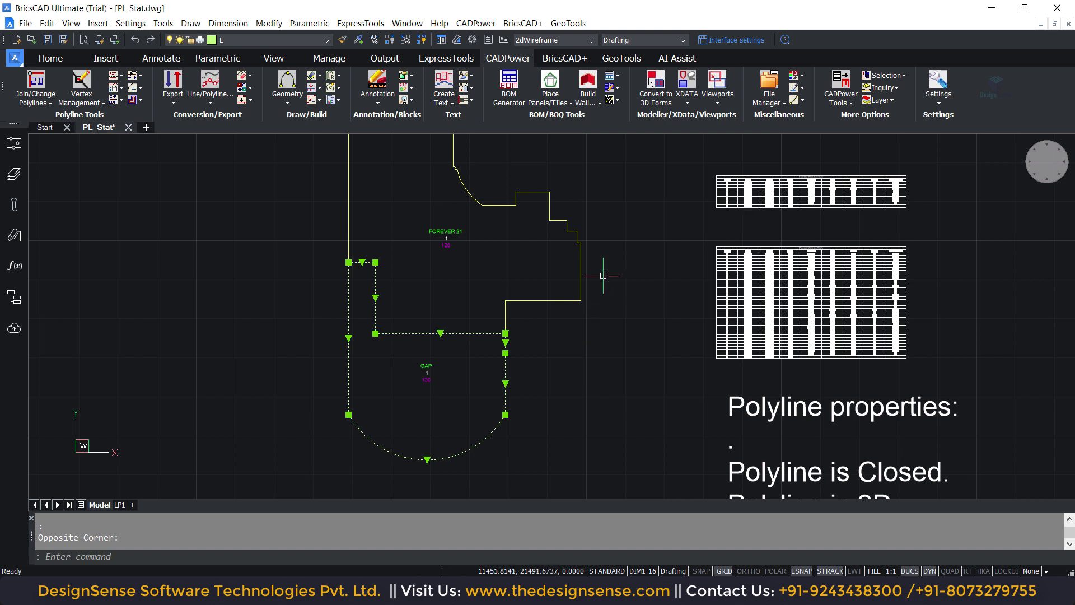
key("Escape")
left_click(615, 240)
left_click(553, 343)
middle_click_drag(533, 344, 511, 411)
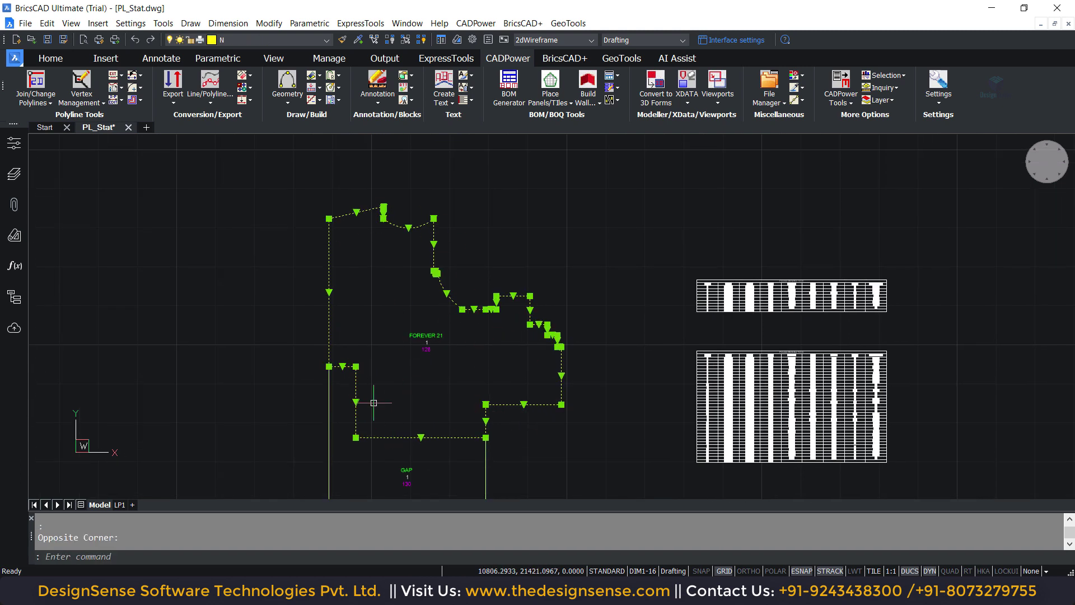
key("Escape")
middle_click_drag(551, 259, 466, 345)
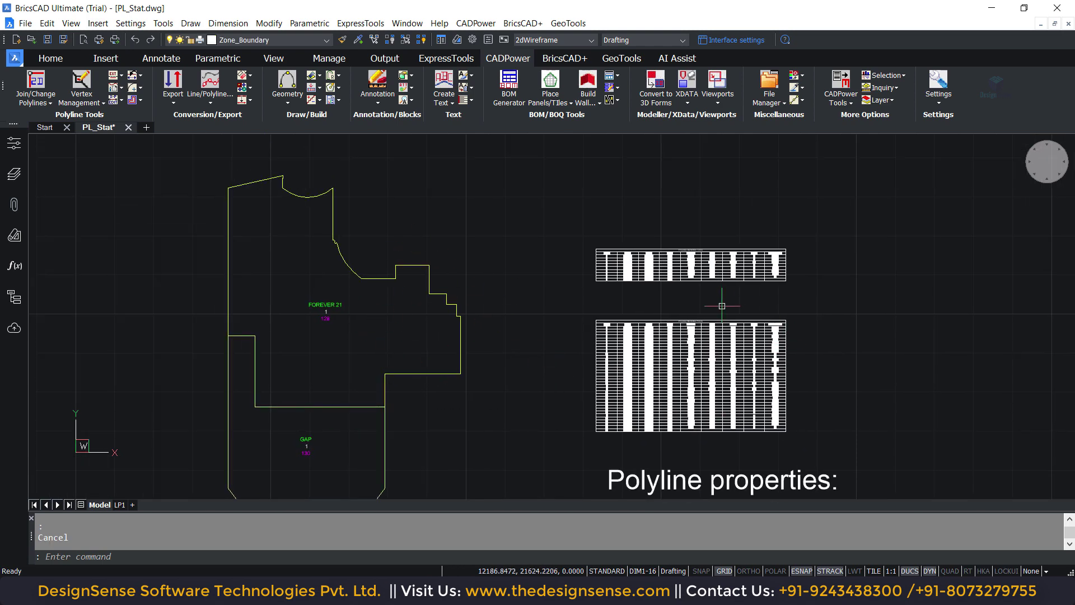
middle_click_drag(725, 334, 494, 272)
scroll(487, 263, "up", 3)
scroll(560, 261, "up", 1)
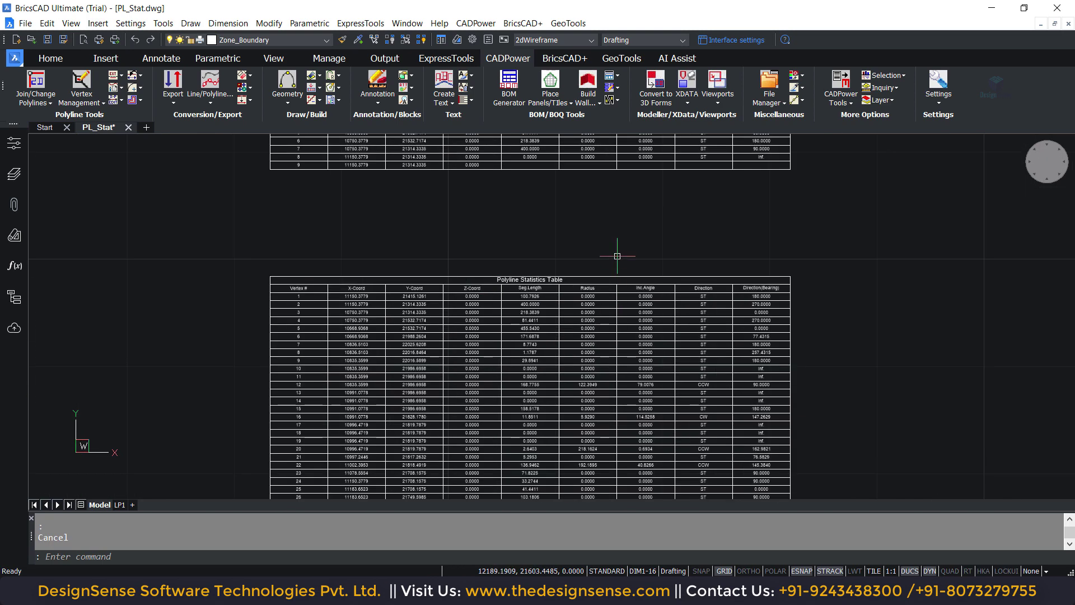
middle_click_drag(617, 256, 617, 163)
scroll(575, 346, "down", 3)
middle_click_drag(261, 410, 419, 335)
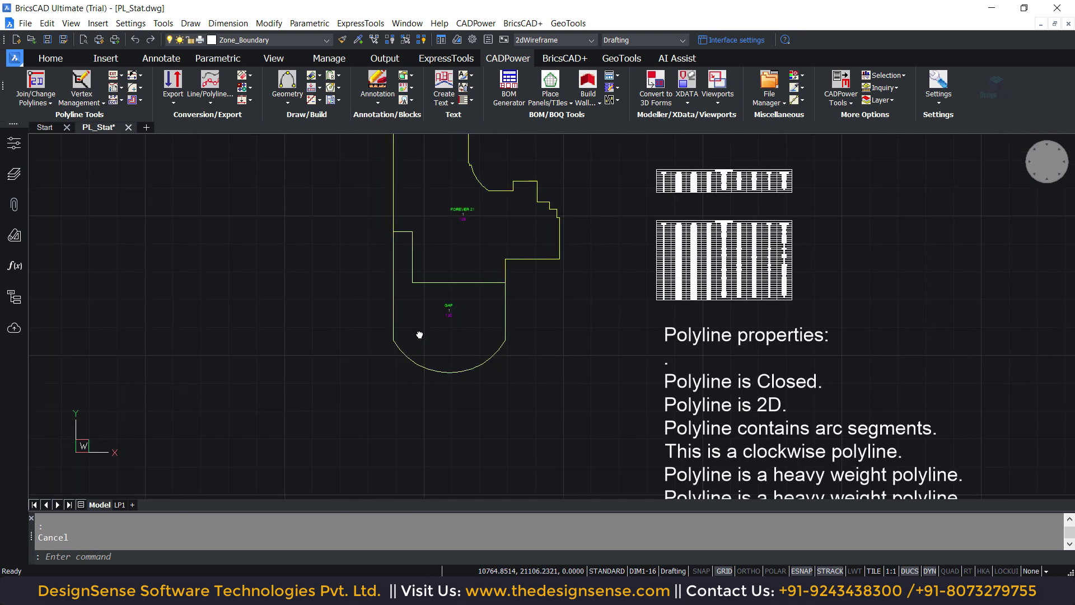
scroll(426, 334, "up", 6)
scroll(511, 306, "down", 2)
middle_click_drag(607, 307, 483, 425)
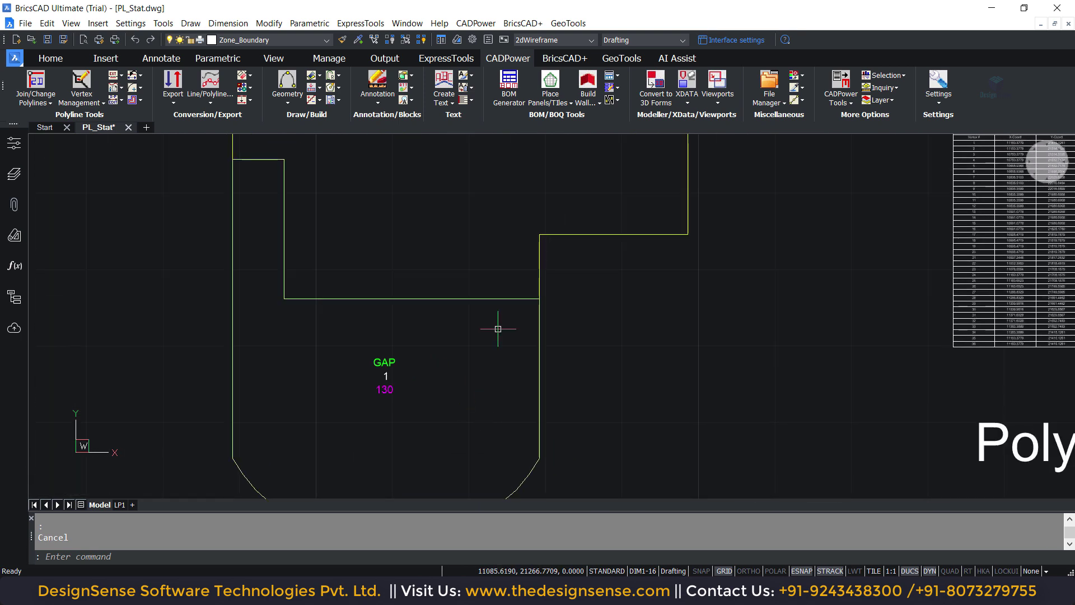
scroll(498, 329, "down", 3)
scroll(507, 320, "down", 3)
middle_click_drag(508, 323, 351, 342)
scroll(426, 346, "up", 7)
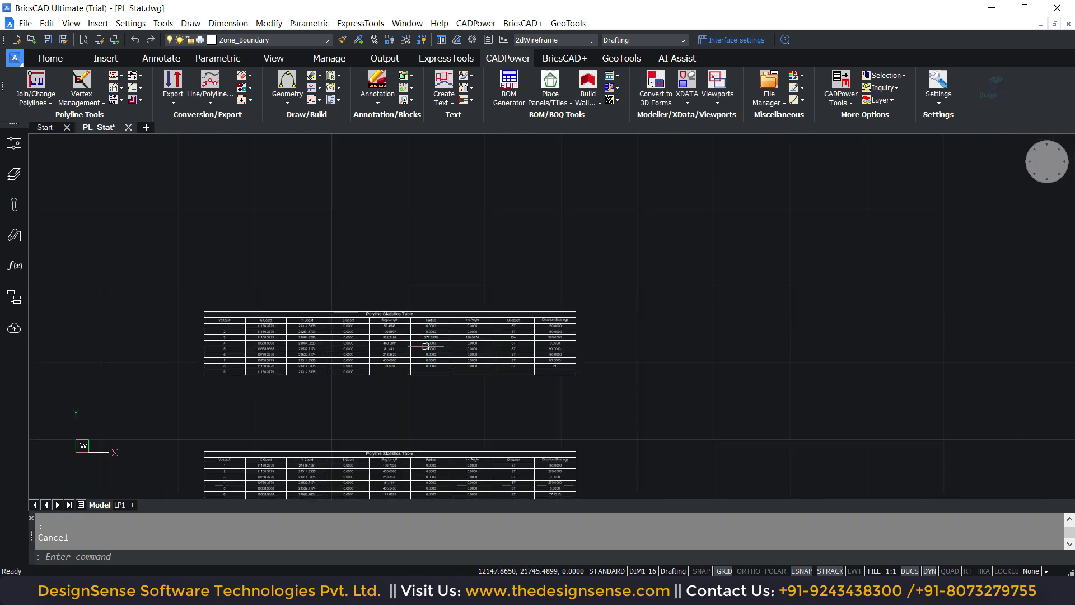
scroll(241, 353, "up", 4)
middle_click_drag(51, 224, 226, 227)
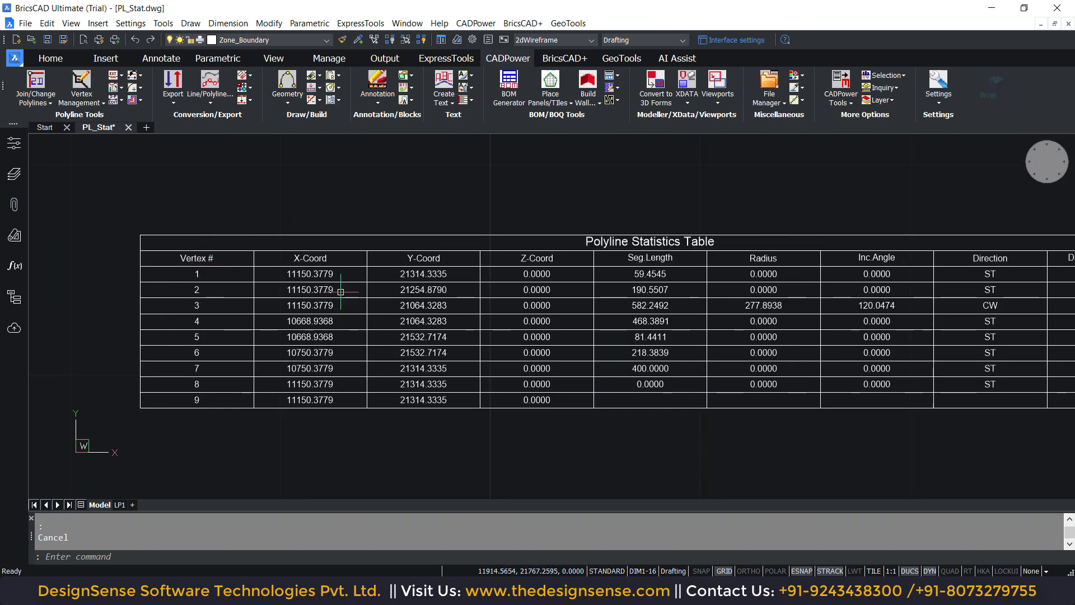
left_click(359, 247)
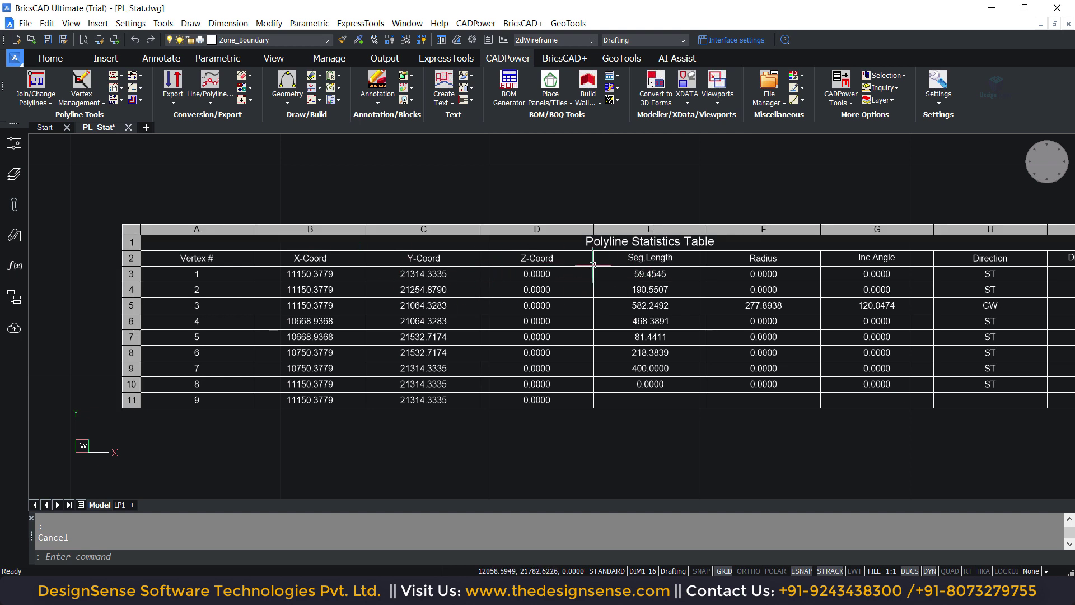
middle_click_drag(591, 258, 330, 239)
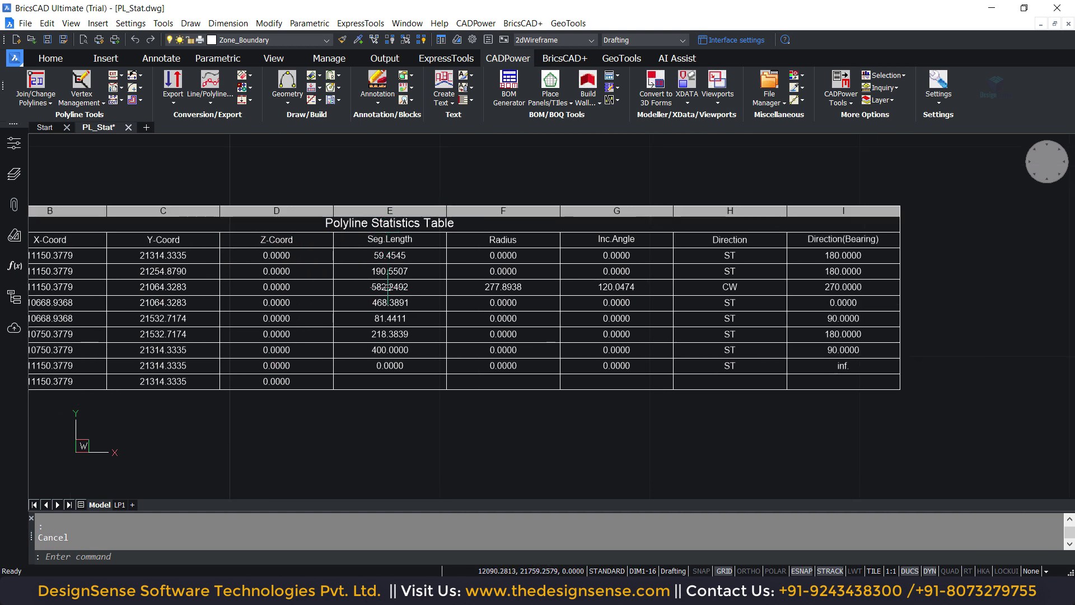
middle_click_drag(390, 339, 524, 315)
key("Escape")
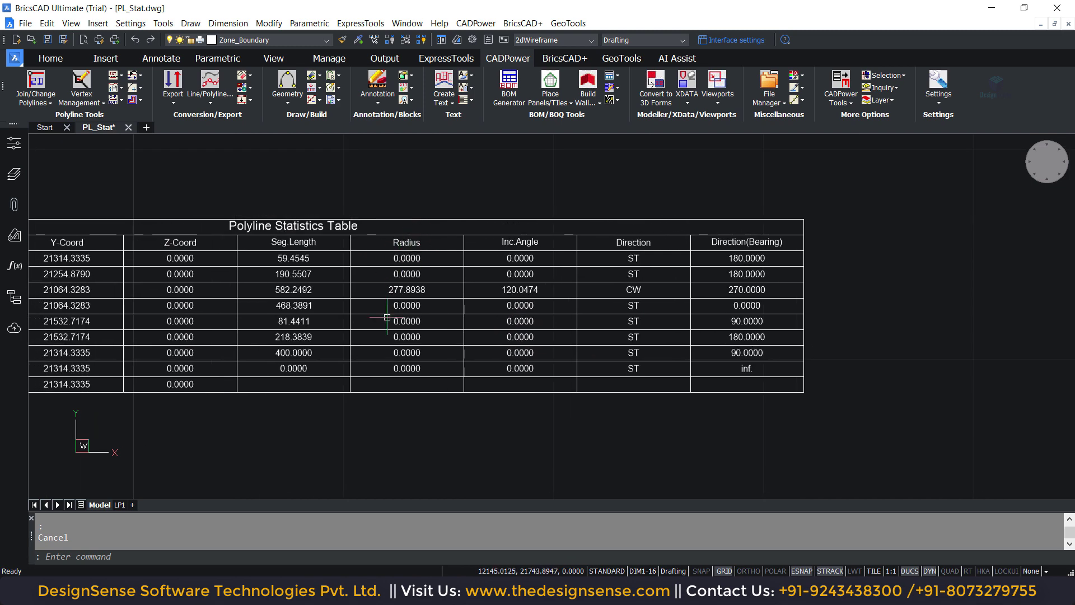
scroll(524, 315, "up", 1)
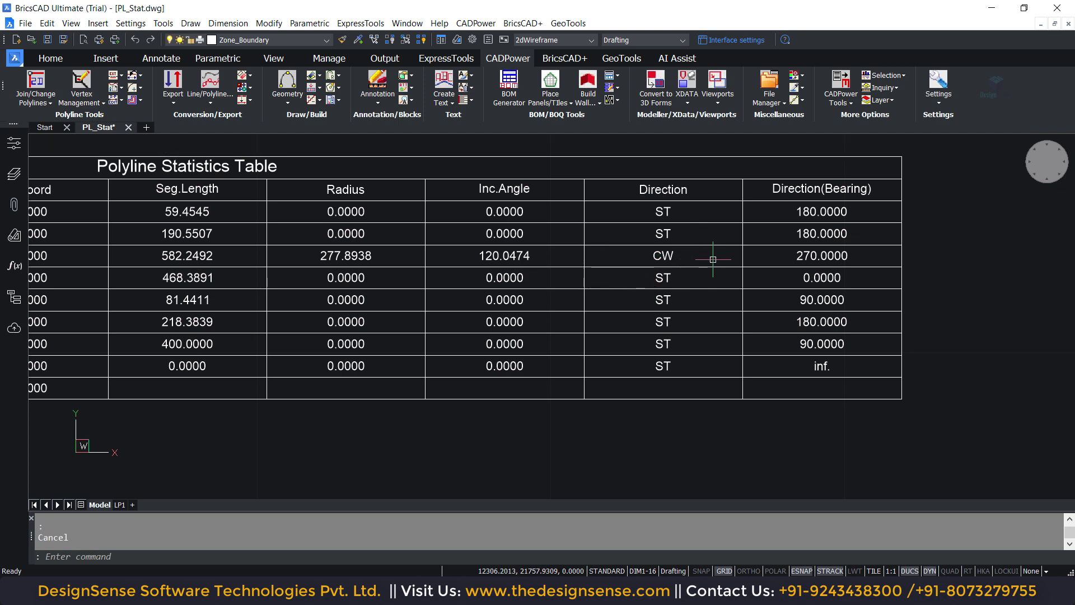
mouse_move(713, 259)
middle_mouse_down()
mouse_move(585, 260)
mouse_move(653, 263)
middle_mouse_up()
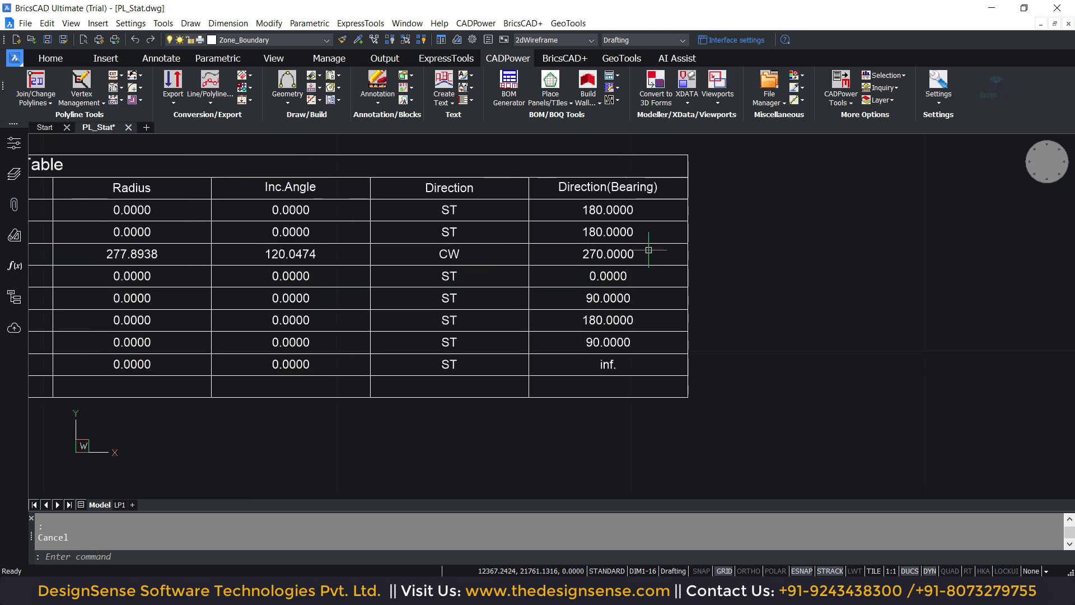
scroll(560, 252, "down", 5)
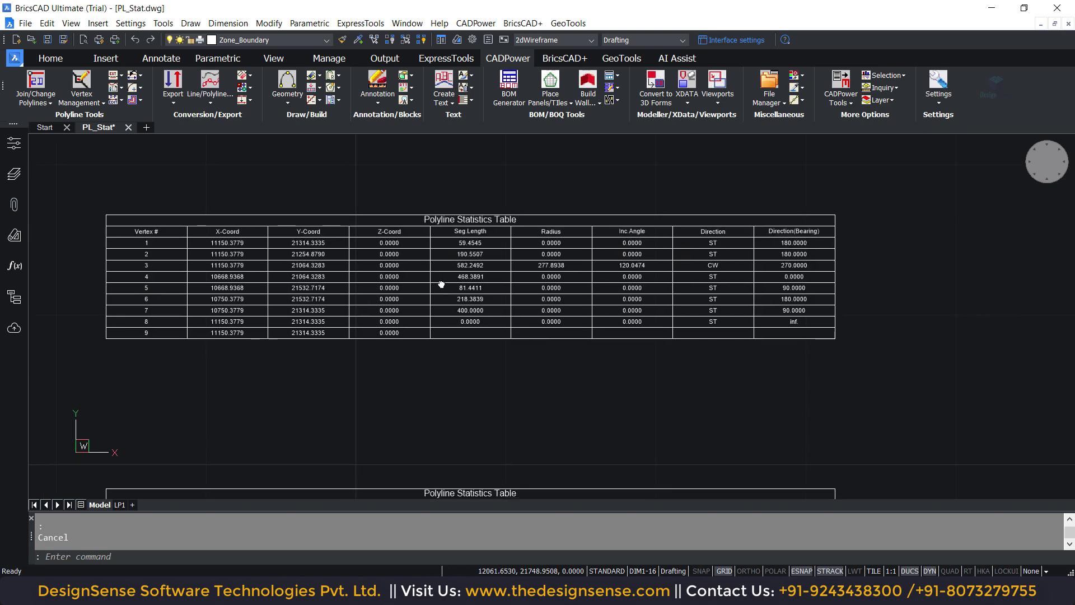
mouse_move(529, 302)
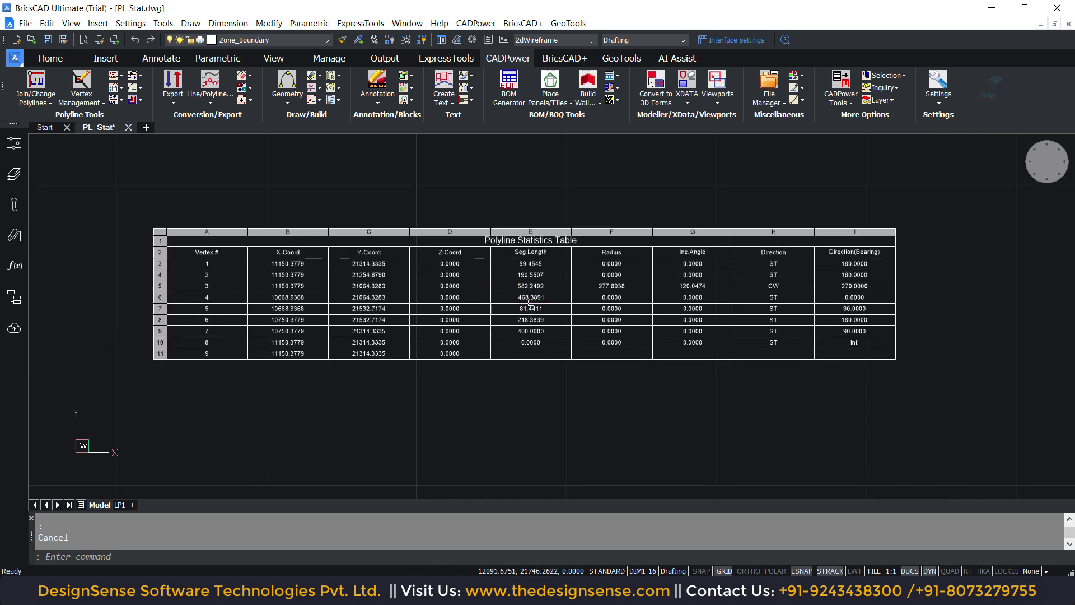
middle_click_drag(672, 357, 691, 190)
middle_click_drag(616, 367, 607, 269)
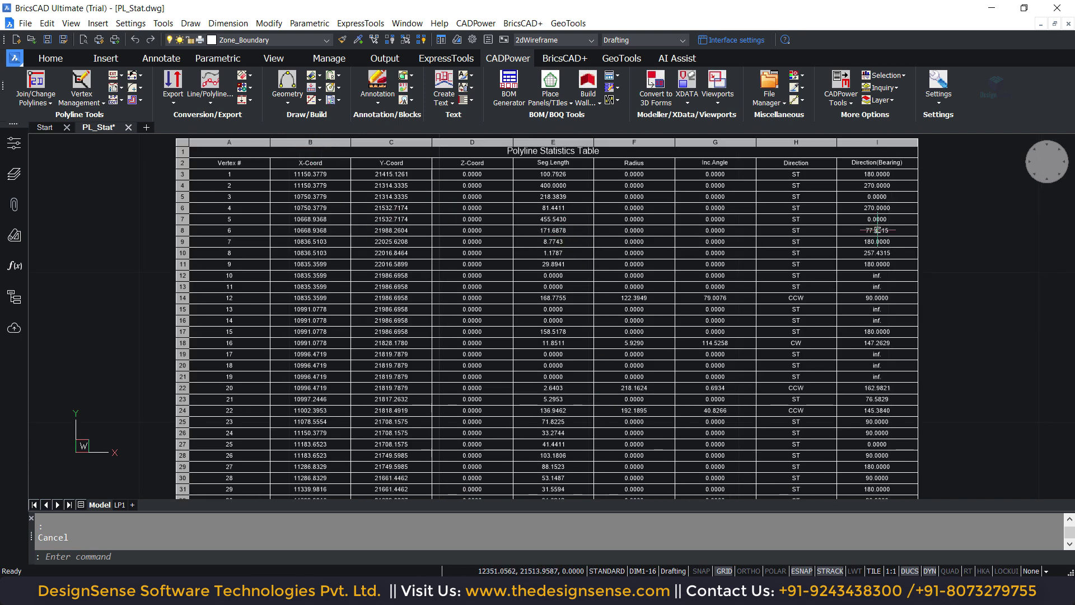
middle_click_drag(900, 383, 752, 365)
scroll(752, 365, "down", 4)
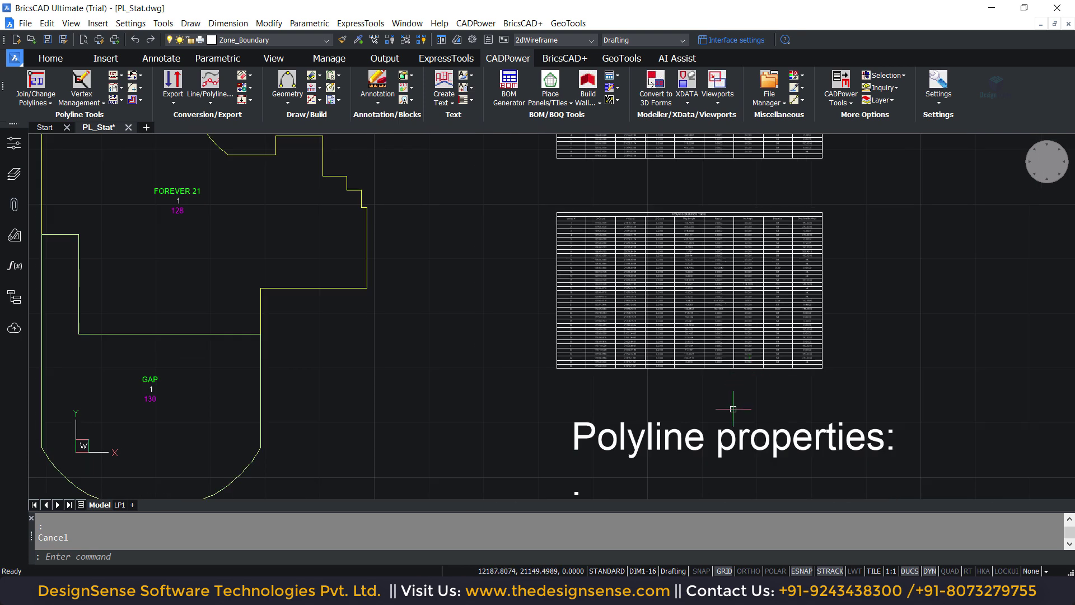
mouse_move(732, 408)
middle_mouse_down()
mouse_move(640, 166)
mouse_move(565, 174)
middle_mouse_up()
scroll(564, 174, "down", 3)
mouse_move(564, 336)
middle_mouse_down()
mouse_move(565, 241)
mouse_move(497, 190)
middle_mouse_up()
middle_click_drag(437, 450, 434, 437)
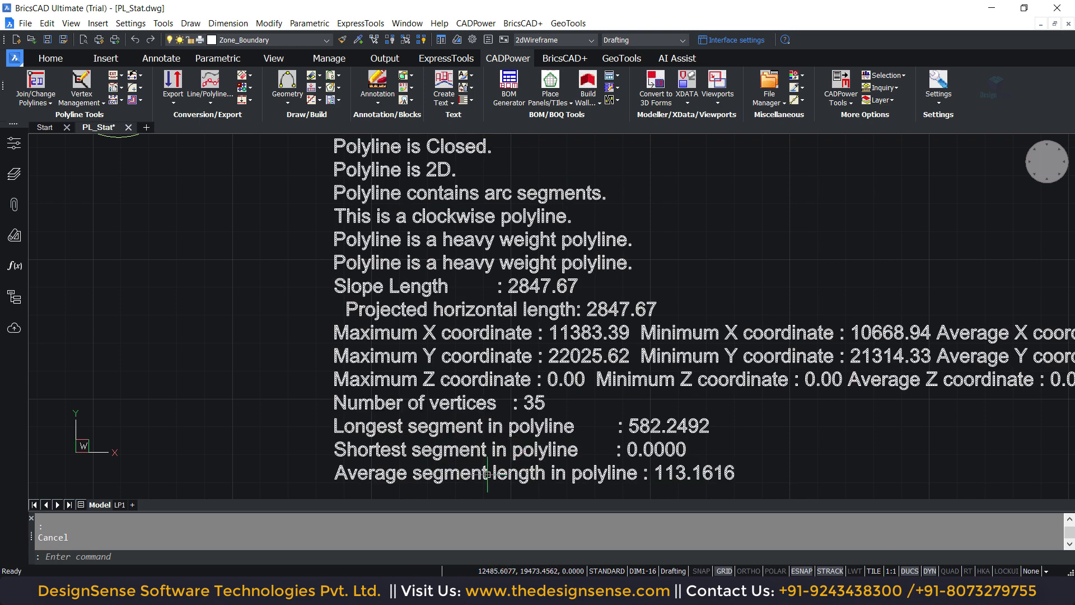
middle_click_drag(570, 303, 581, 381)
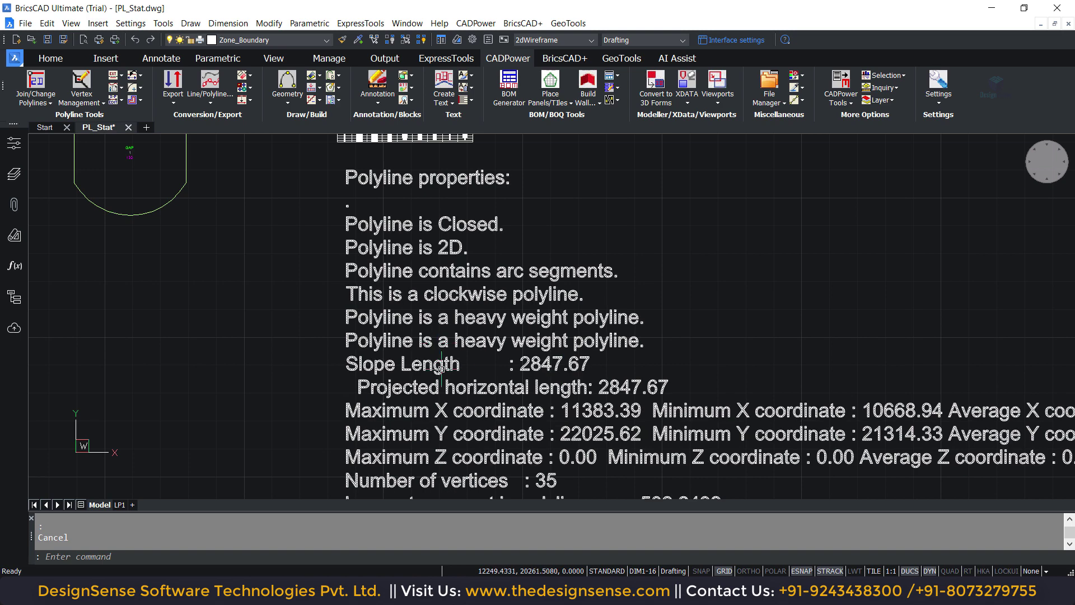
scroll(458, 398, "down", 2)
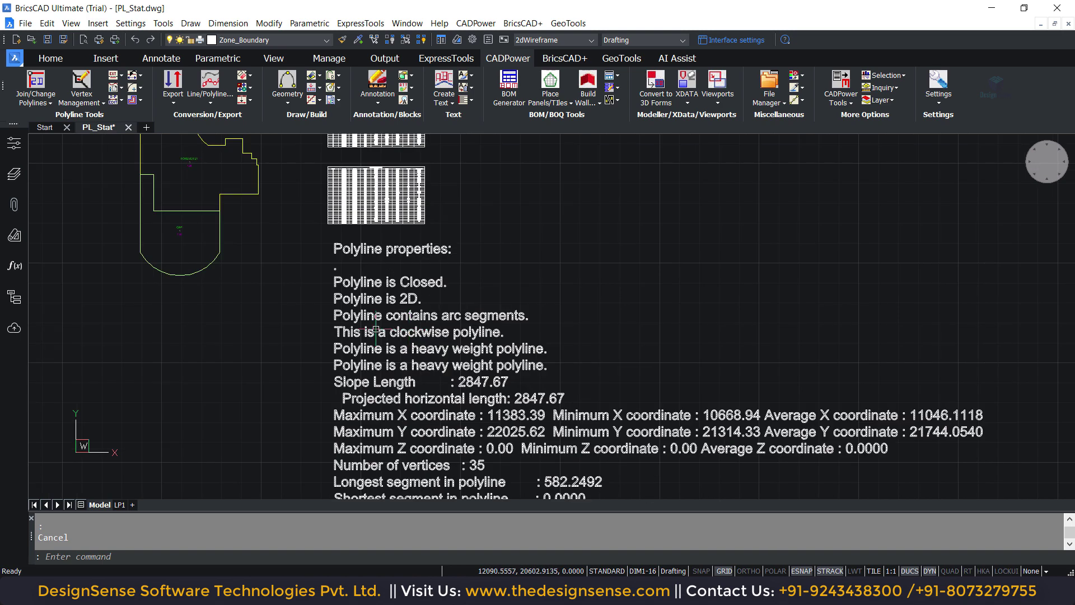